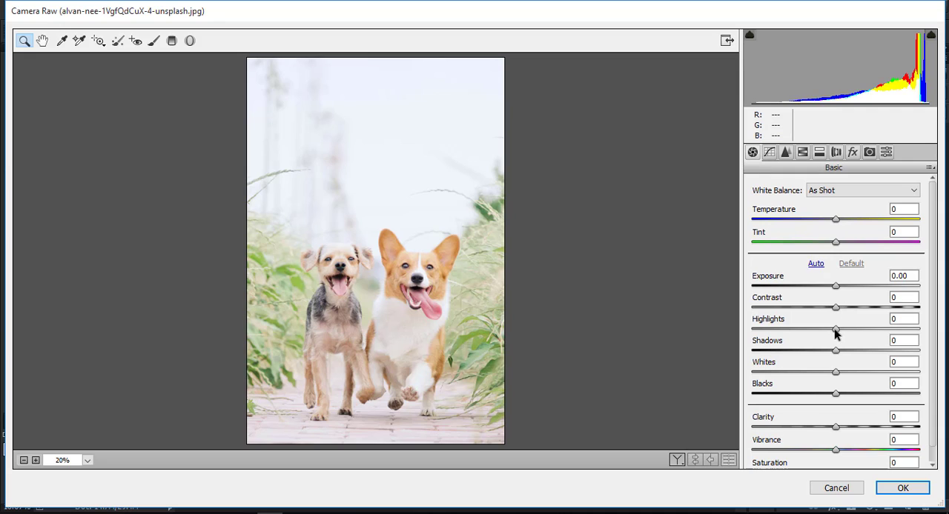
Step: In the basic adjustments, set Highlights and Whites to -100, Clarity to +18 and Contrast to +100, and raise Shadows fully
drag(836, 328, 712, 324)
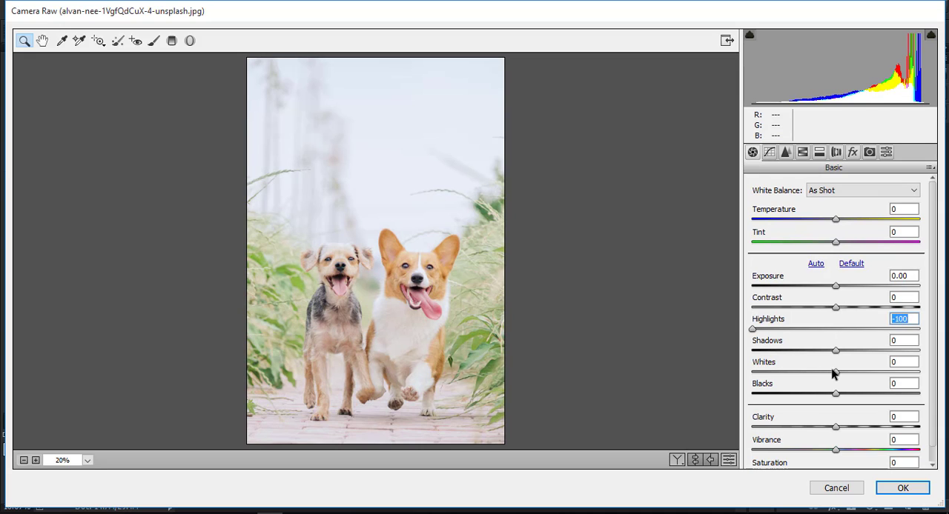
drag(833, 372, 697, 376)
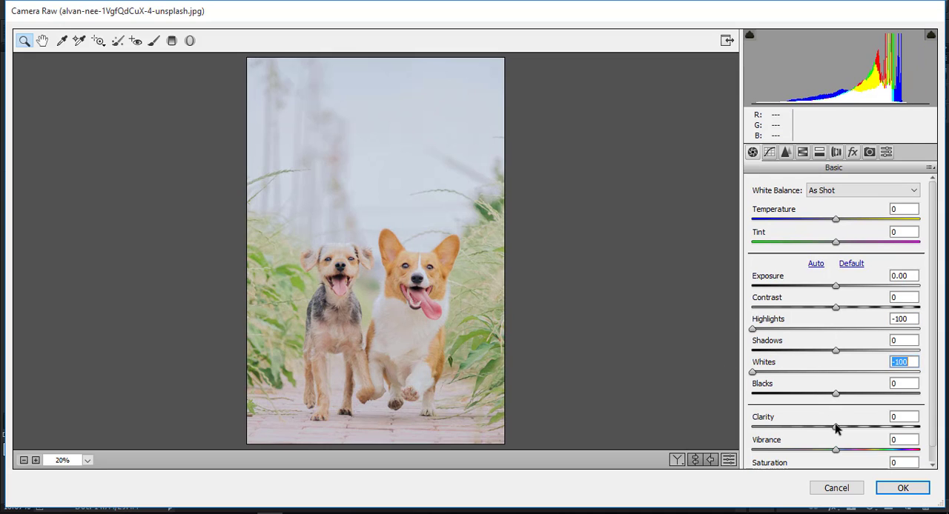
drag(834, 427, 853, 428)
drag(836, 307, 937, 313)
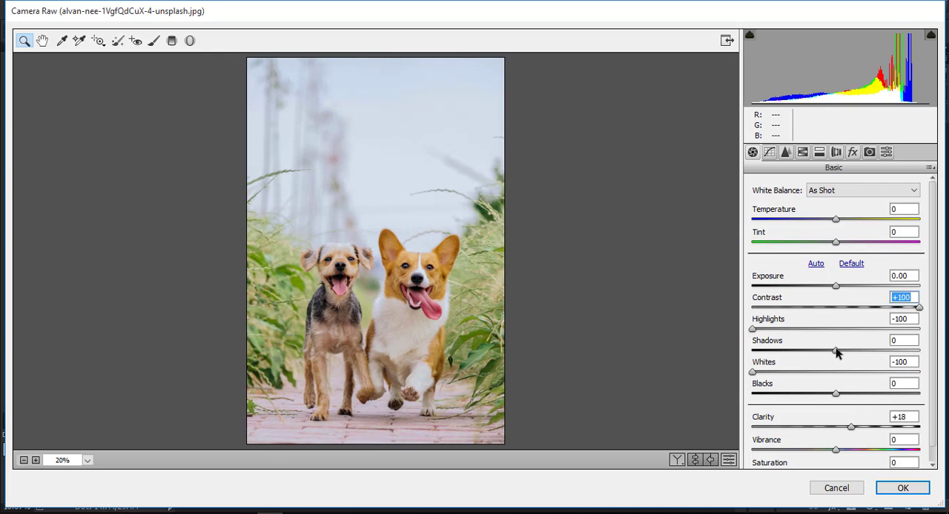
drag(836, 353, 928, 365)
Step: Shift the HSL hues by setting Blues to -41 and Greens to +100, and push Yellows fully toward green
click(802, 153)
click(757, 207)
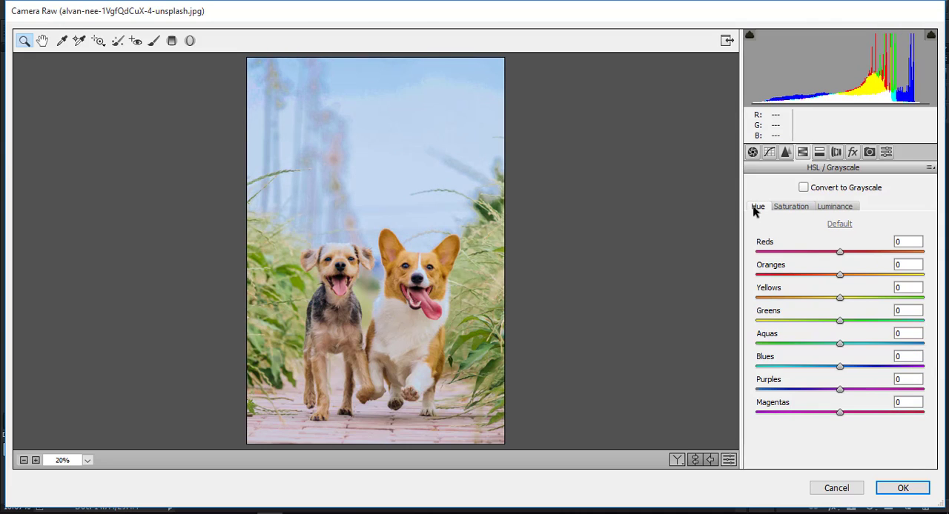
drag(840, 368, 806, 368)
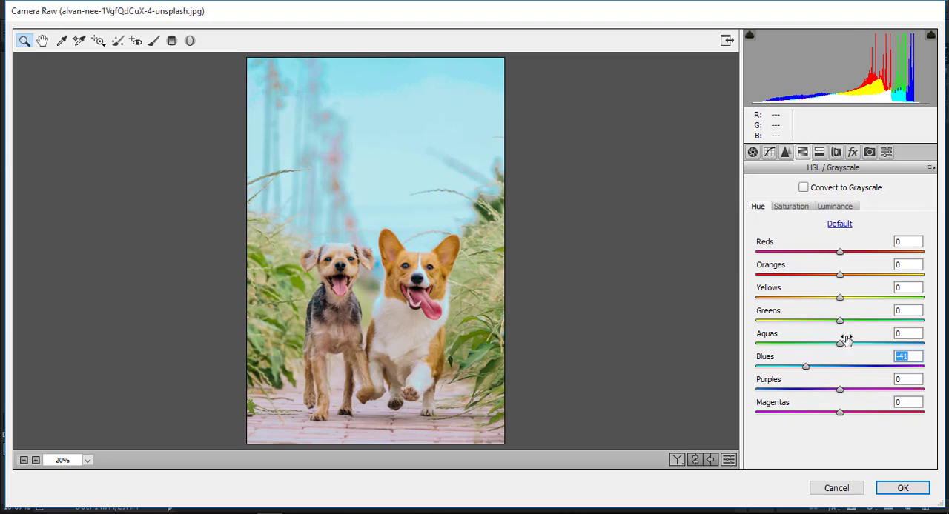
drag(841, 322, 928, 326)
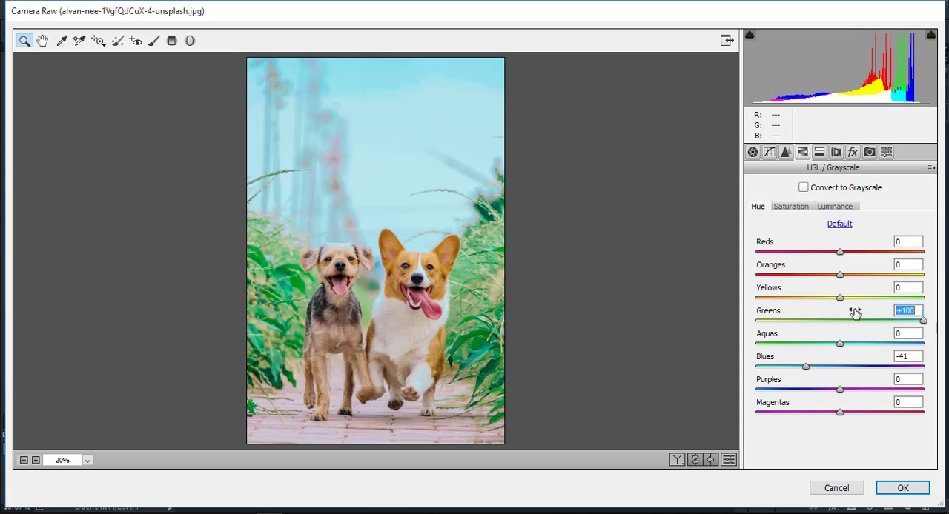
drag(840, 297, 938, 323)
Step: Set the HSL saturation of Greens, Blues and Aquas to +100 and of Yellows to -18
click(800, 209)
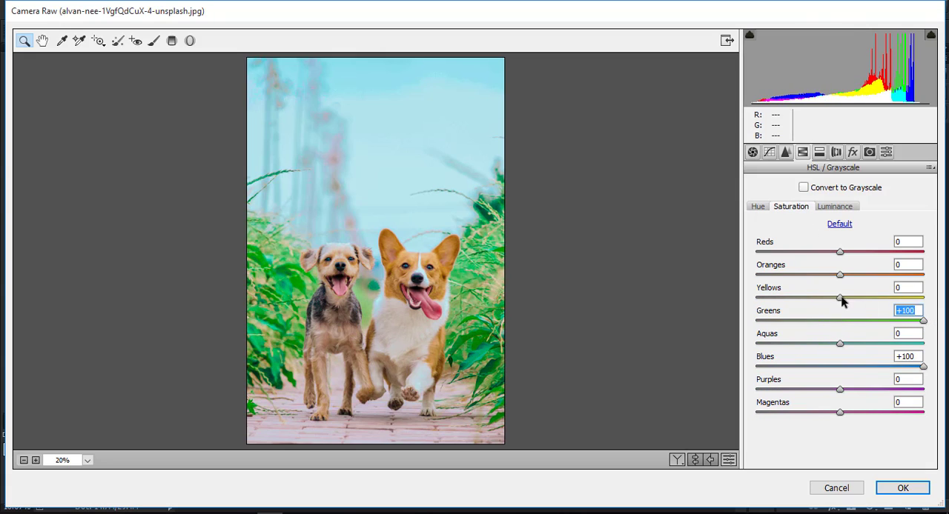
mouse_move(842, 300)
mouse_down()
mouse_move(927, 304)
mouse_move(774, 307)
mouse_move(845, 300)
mouse_move(824, 301)
mouse_up()
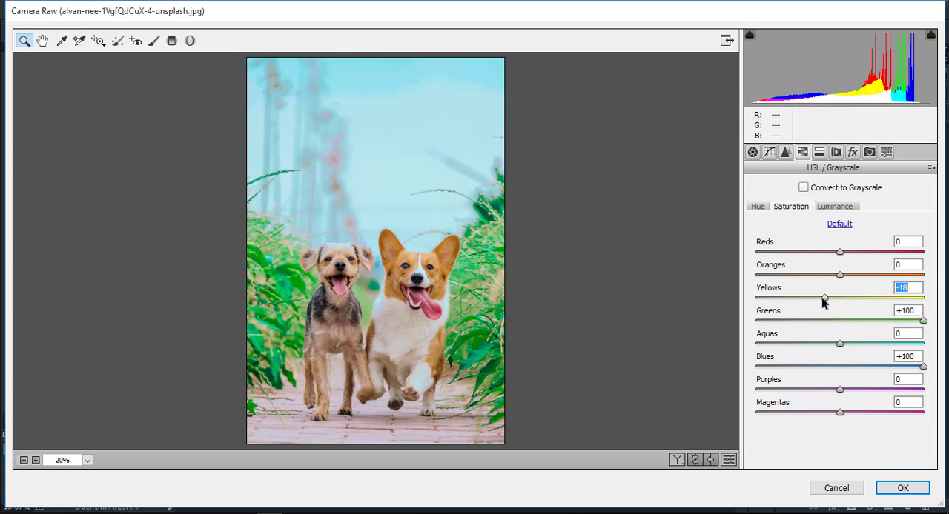
drag(841, 343, 927, 343)
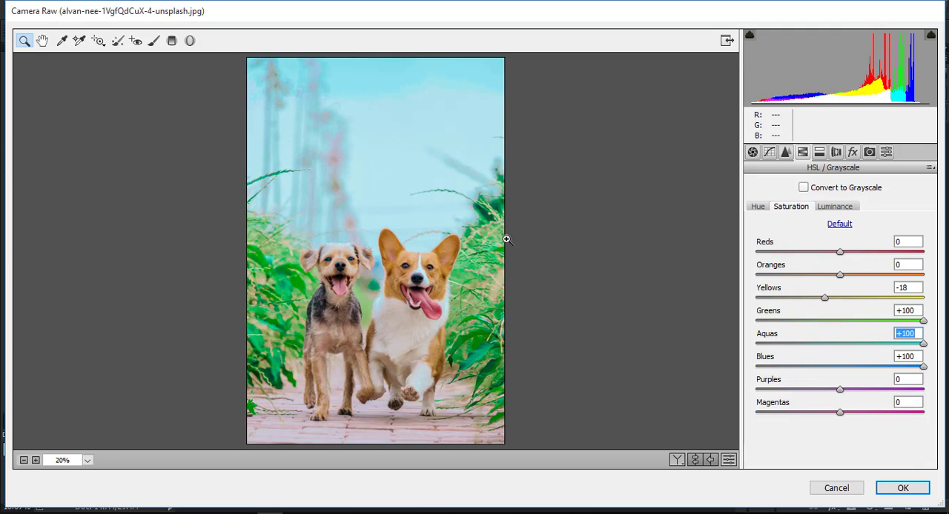
Step: Add a Radial Filter centred on the two dogs and narrow its ellipse to fit closely around them
click(190, 40)
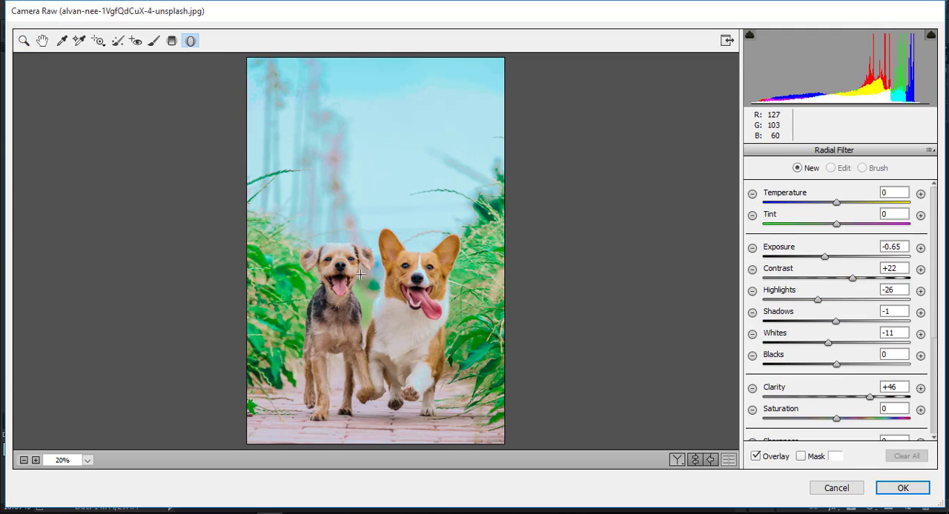
double_click(406, 322)
drag(451, 332, 453, 381)
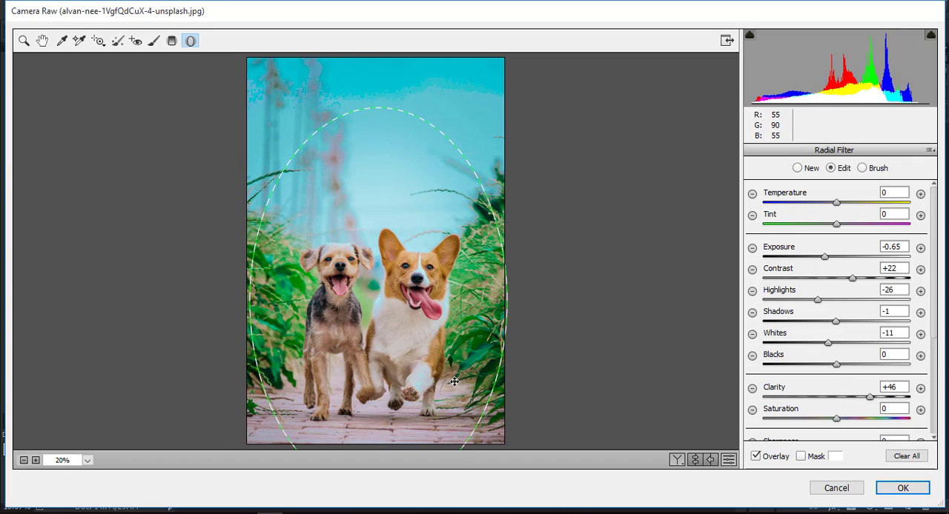
drag(507, 303, 481, 301)
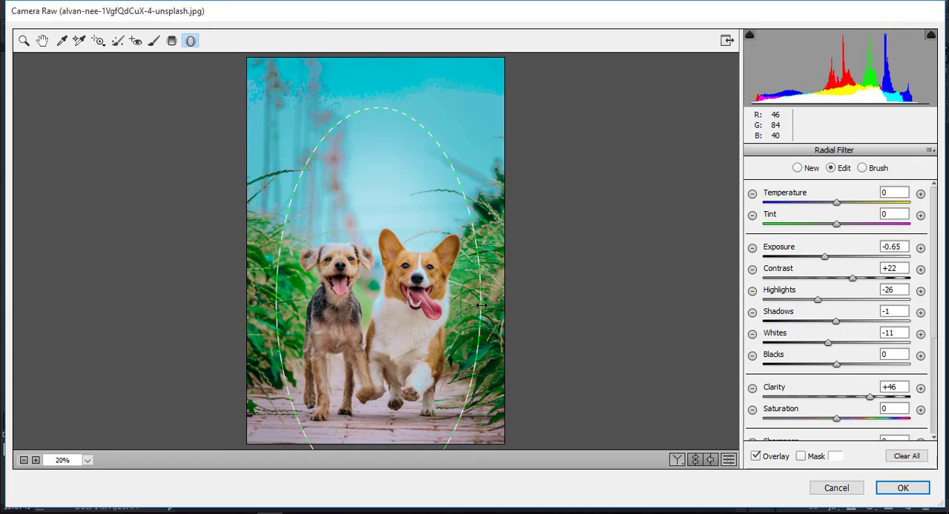
Step: Widen the radial filter's ellipse beyond the photo's side edges and set its exposure to -0.70
drag(825, 256, 835, 257)
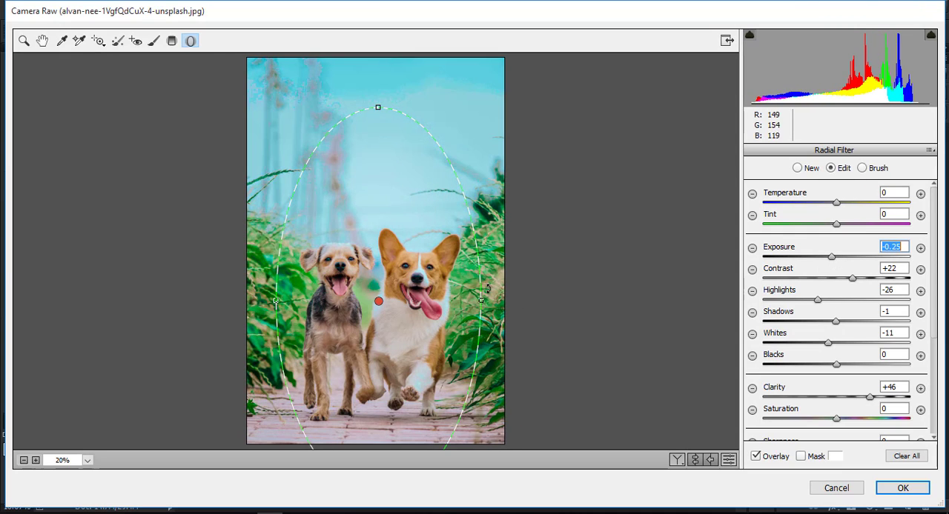
drag(476, 301, 502, 308)
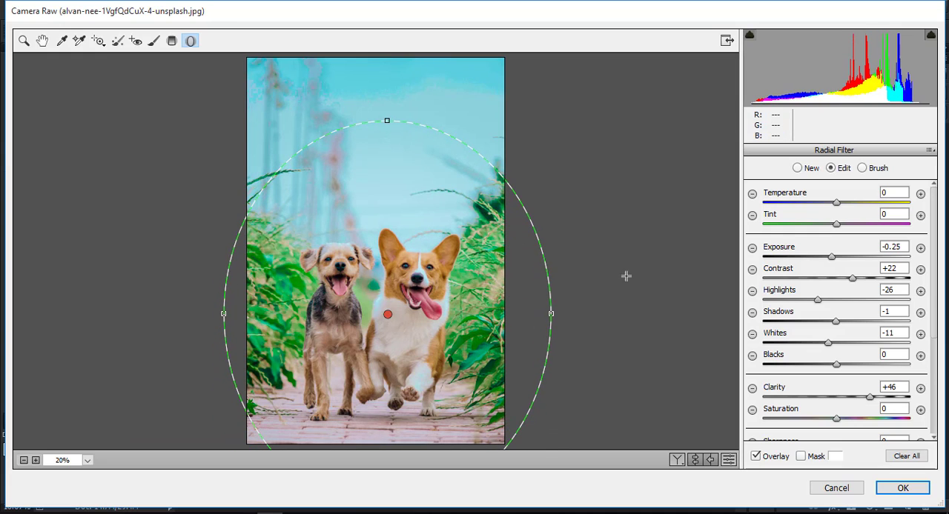
drag(831, 257, 826, 261)
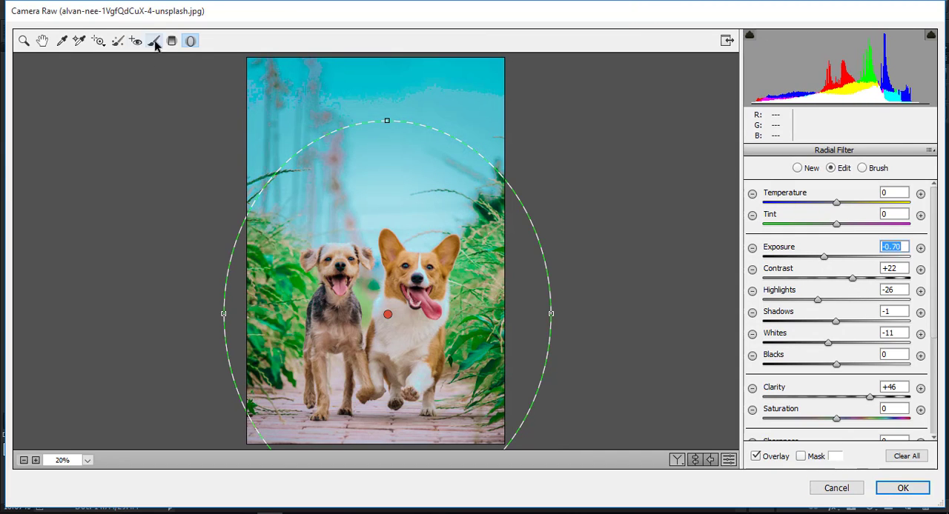
Step: Add a Graduated Filter from the photo's bottom edge up to the dogs' chests and apply the Camera Raw edits
click(172, 41)
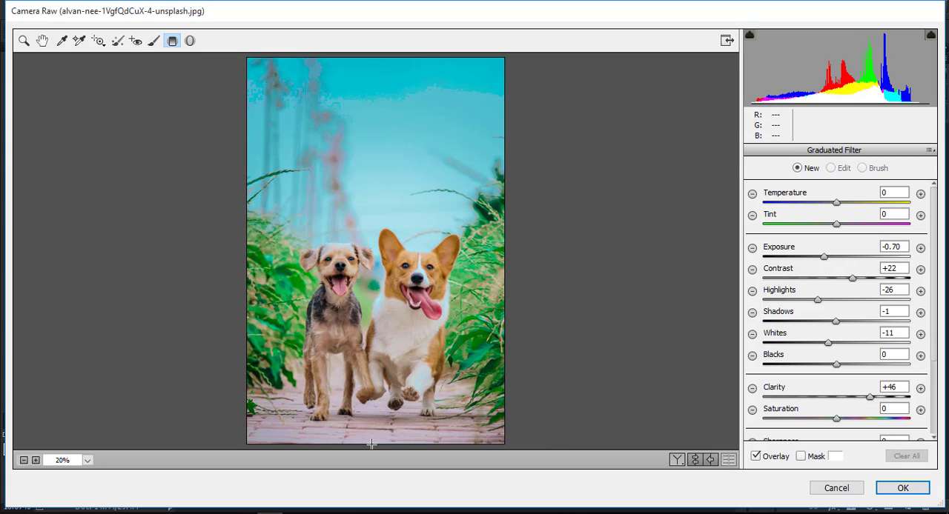
drag(372, 445, 371, 324)
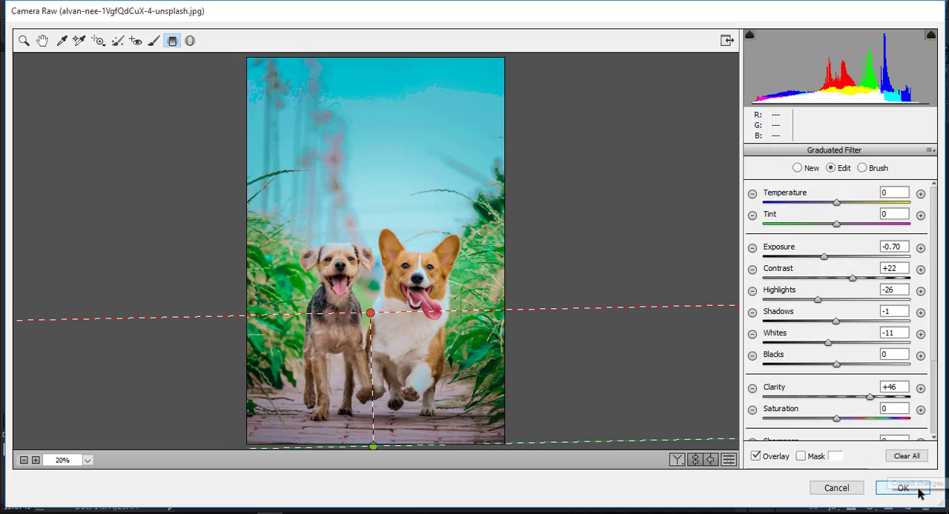
click(919, 491)
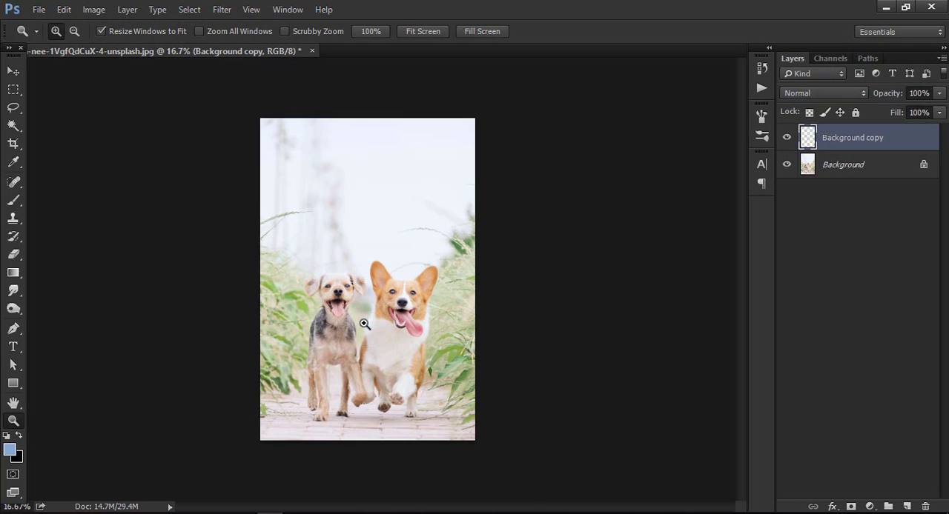
Step: Add a Color Balance adjustment layer above the edited copy and adjust its midtones
right_click(380, 304)
click(402, 313)
double_click(383, 305)
right_click(379, 297)
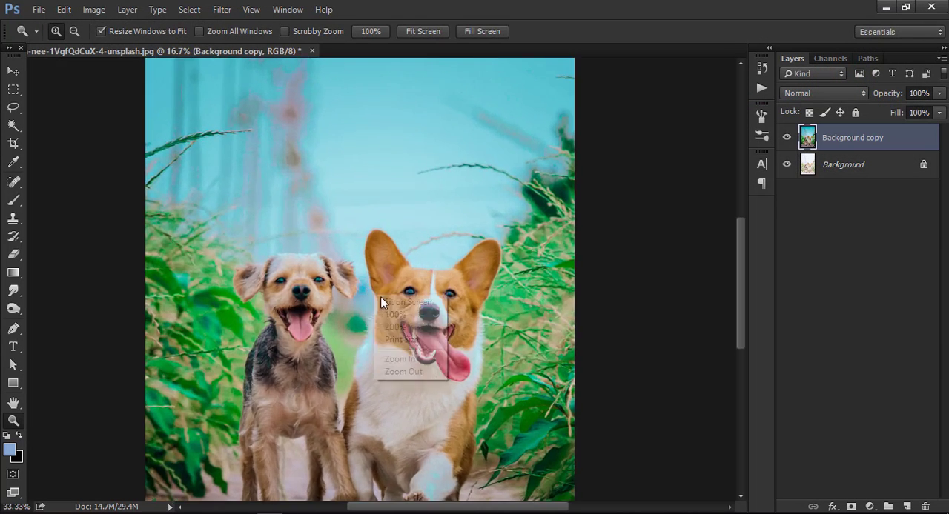
click(393, 303)
click(870, 507)
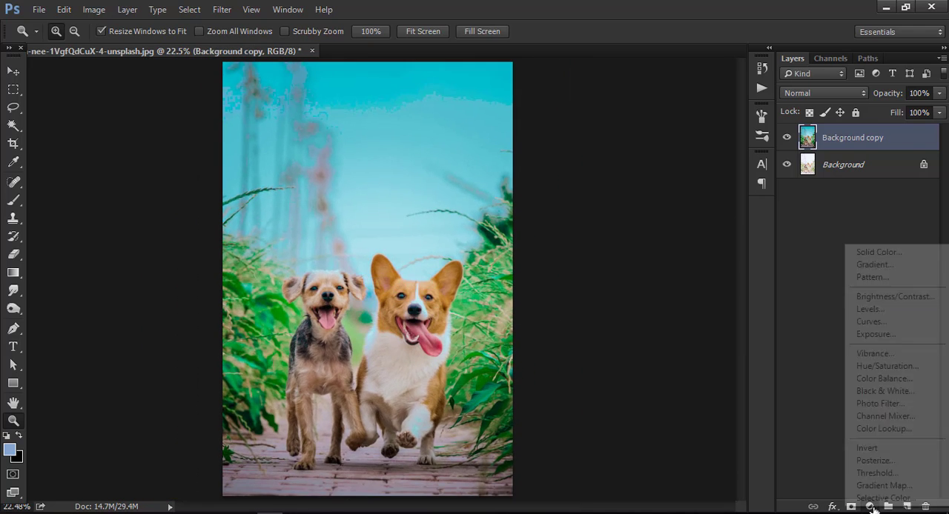
click(879, 379)
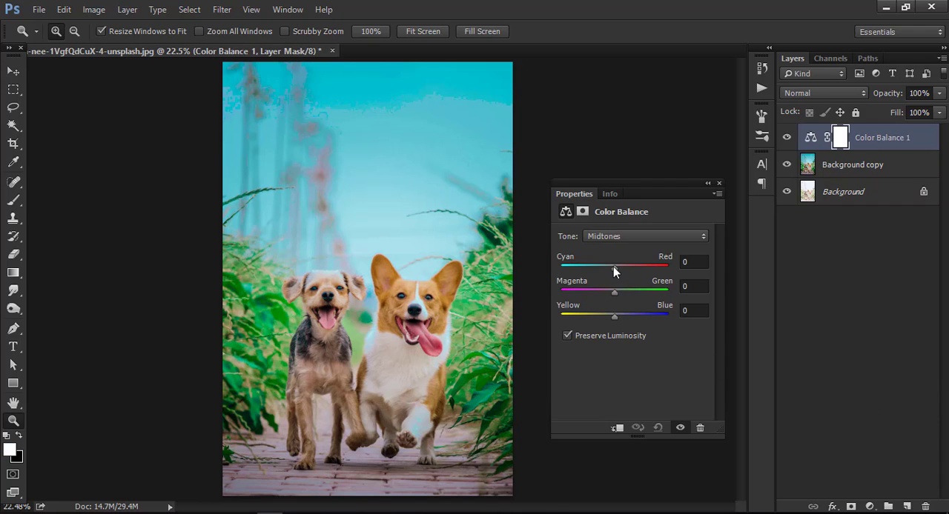
drag(613, 268, 630, 316)
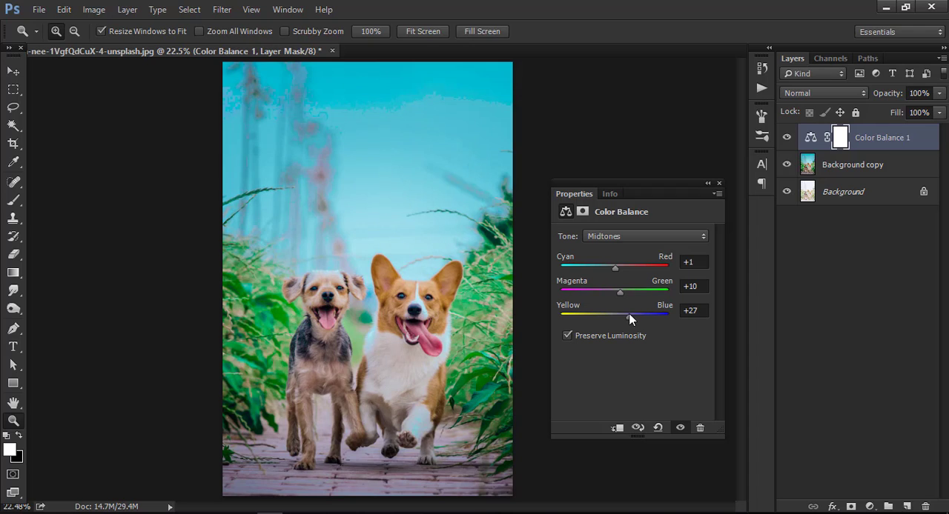
Step: Set the Color Balance shadows to -8 Cyan/Red, +9 Magenta/Green and +13 Yellow/Blue
click(612, 239)
click(613, 247)
drag(614, 264, 621, 314)
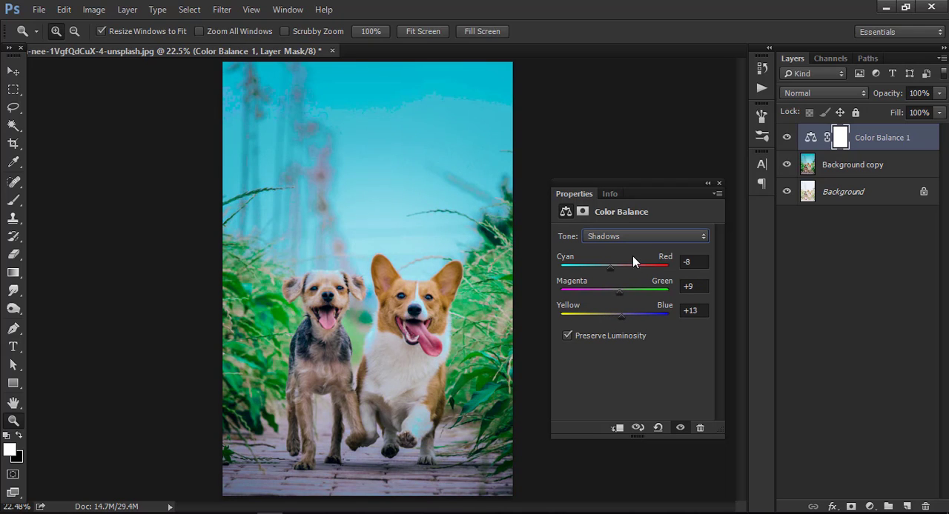
Step: Set the Color Balance highlights to -15 Cyan/Red, +4 Magenta/Green and -4 Yellow/Blue
click(630, 236)
click(621, 264)
drag(616, 271, 612, 313)
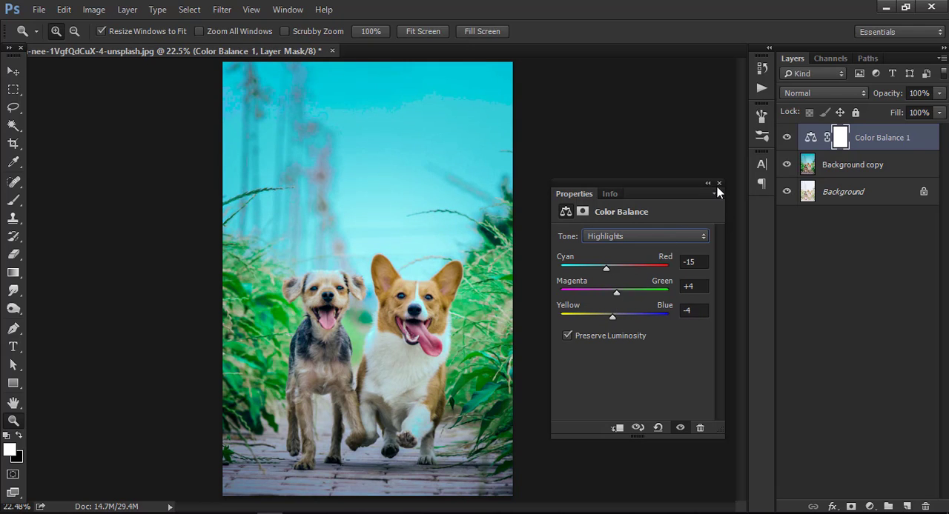
click(717, 183)
Step: Add a Curves adjustment layer with midtone (128 to 133) and quarter-tone points, and lift the black point to output 25
click(870, 506)
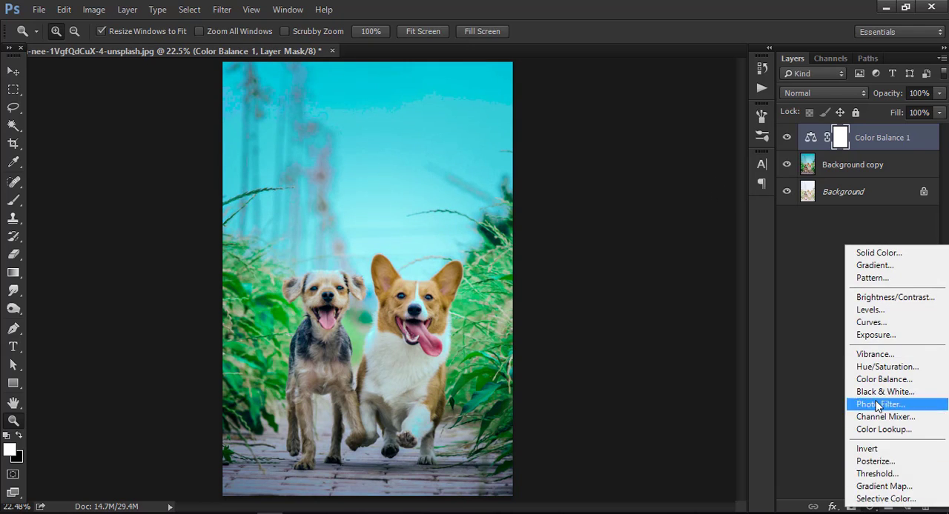
click(869, 323)
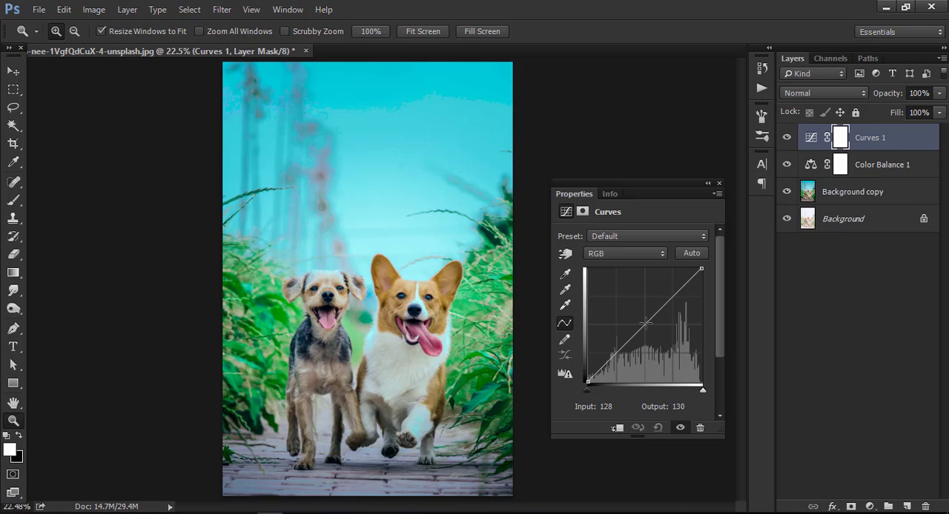
click(645, 322)
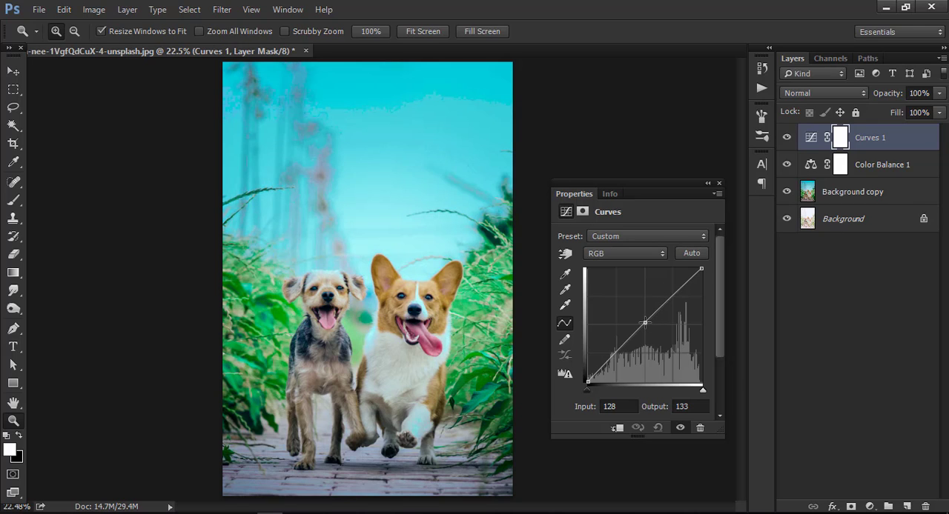
click(616, 351)
mouse_move(588, 381)
mouse_down()
mouse_move(599, 362)
mouse_move(588, 370)
mouse_up()
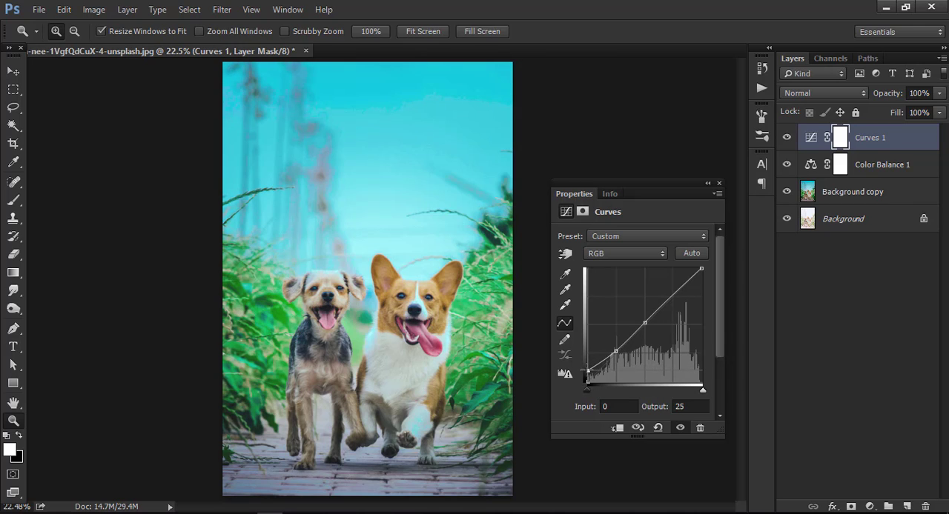
click(719, 183)
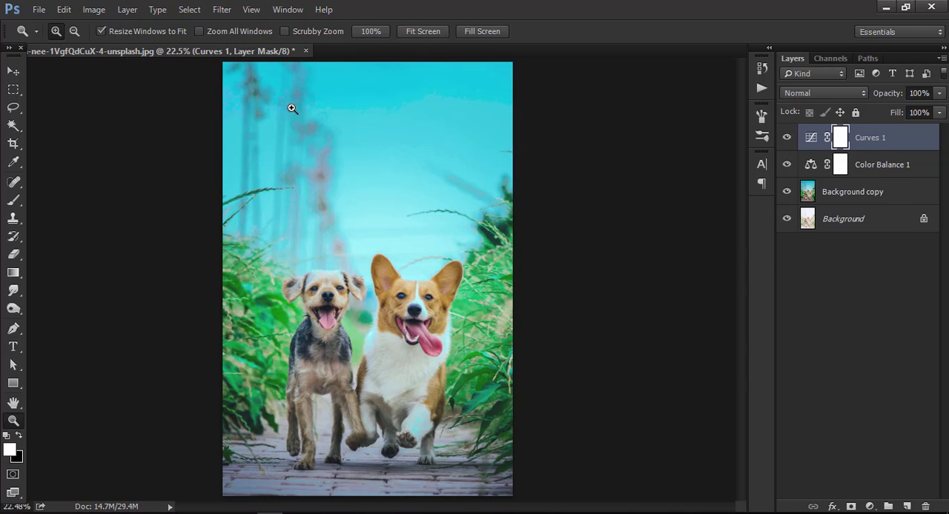
click(209, 9)
click(260, 91)
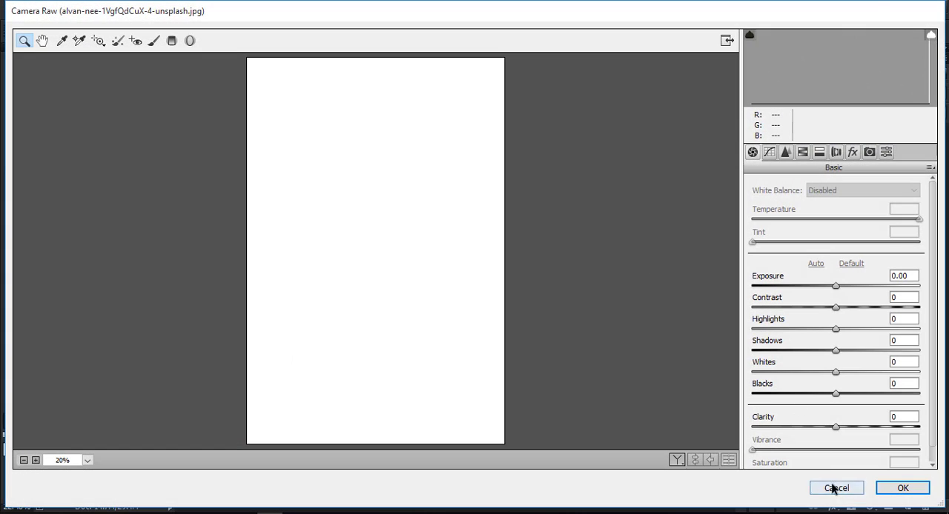
click(834, 486)
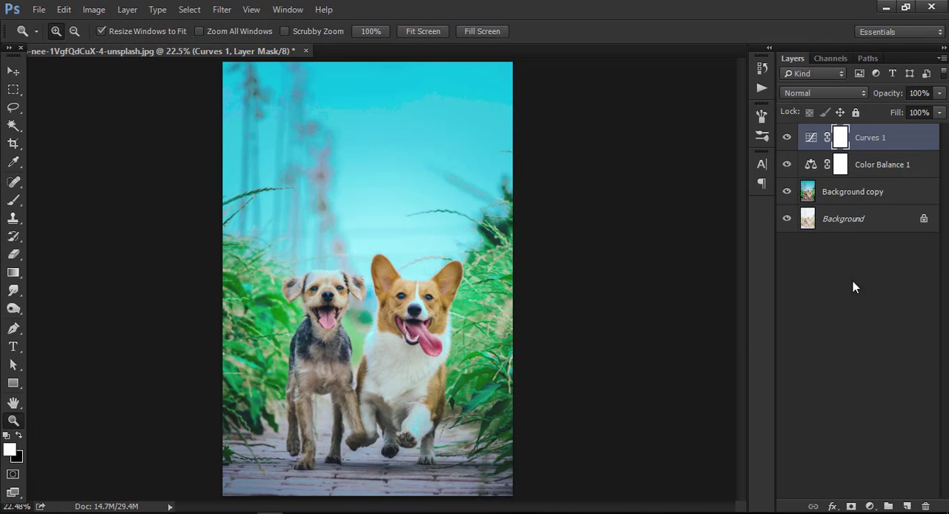
Step: Apply a dark post-crop vignette to the Background copy layer with the Camera Raw Filter
click(847, 201)
click(222, 10)
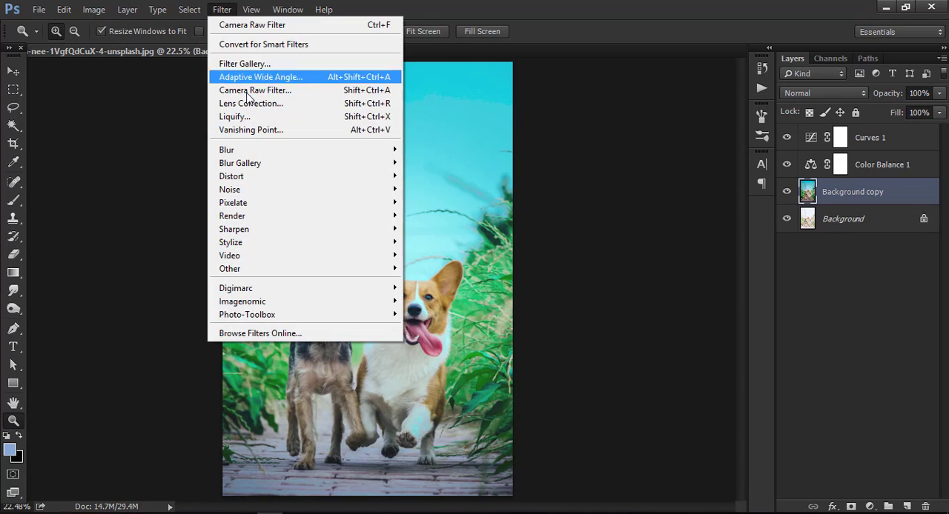
click(259, 89)
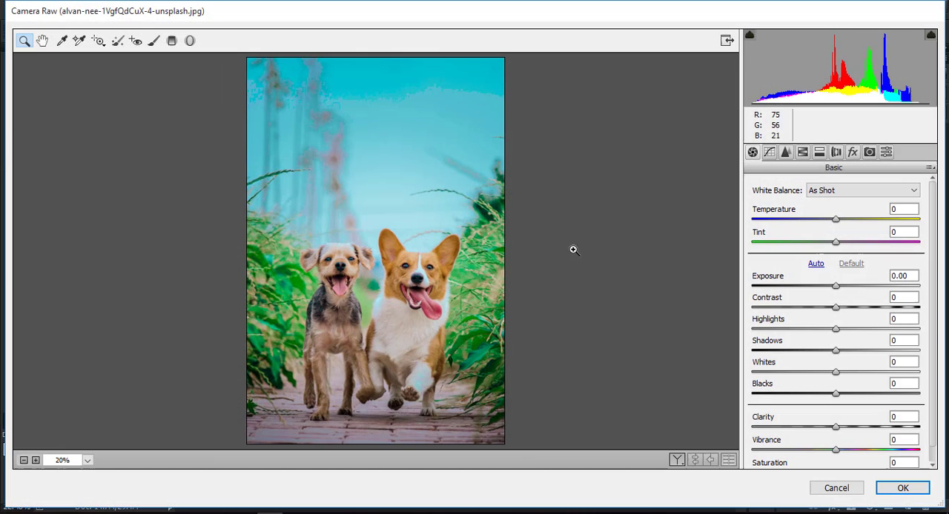
click(852, 152)
drag(835, 379, 798, 382)
click(901, 488)
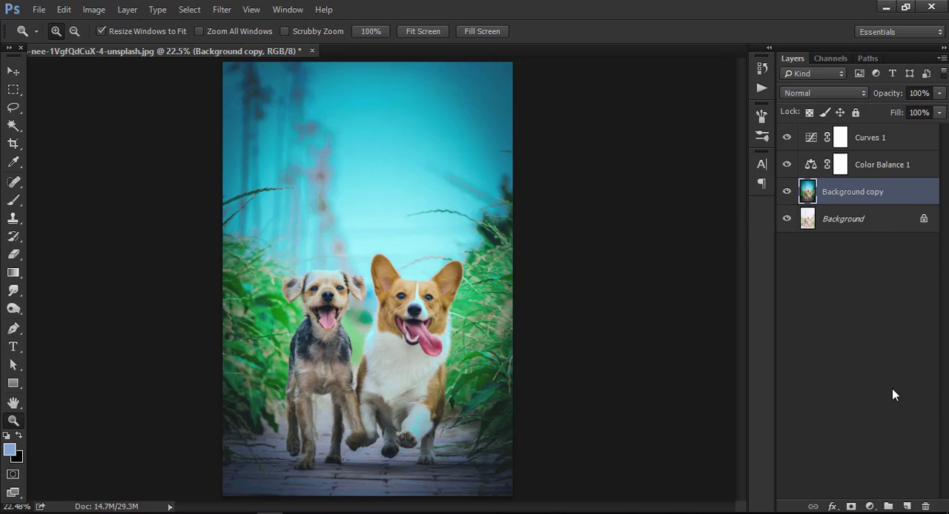
Step: Merge the Curves 1, Color Balance 1 and Background copy layers into one layer above the Background
right_click(829, 223)
click(824, 189)
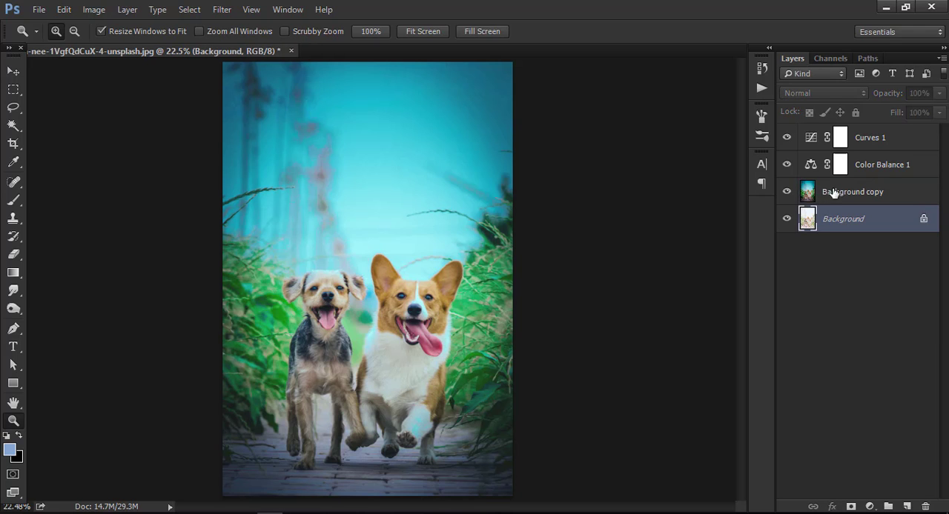
click(834, 192)
shift+click(875, 138)
right_click(875, 138)
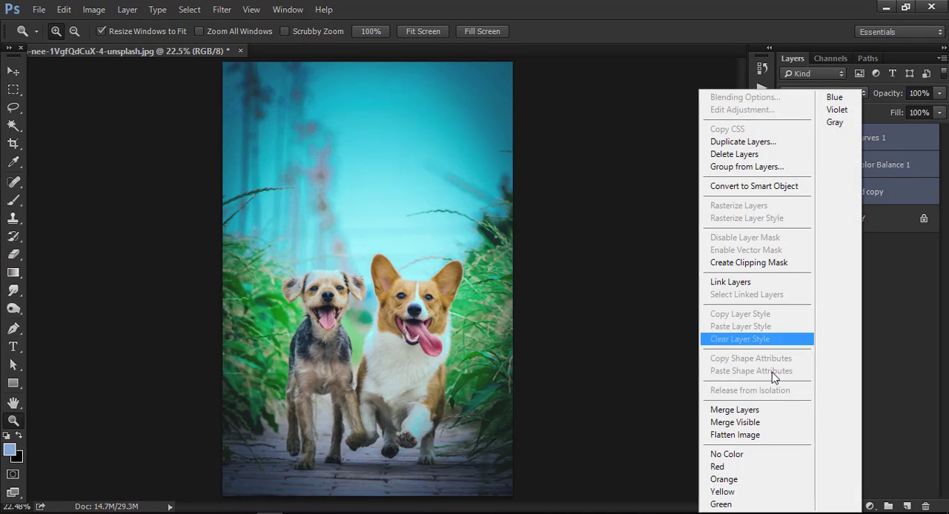
click(757, 410)
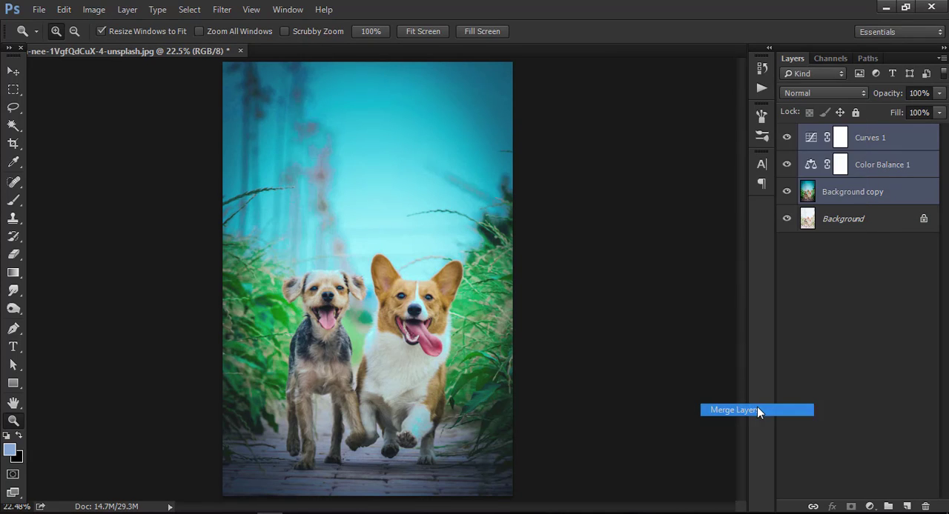
Step: Try a Hue/Saturation adjustment layer with Saturation -9 and Lightness +7, and discard the layer
click(870, 507)
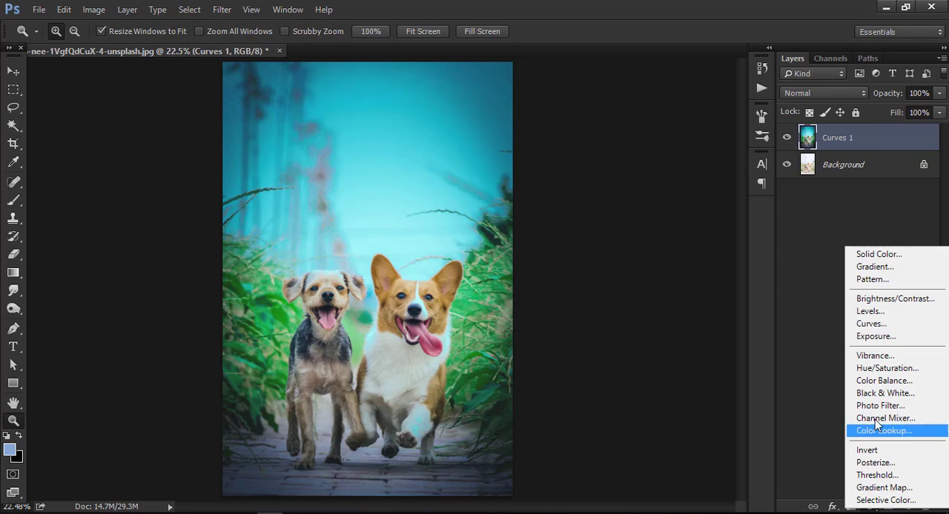
click(882, 368)
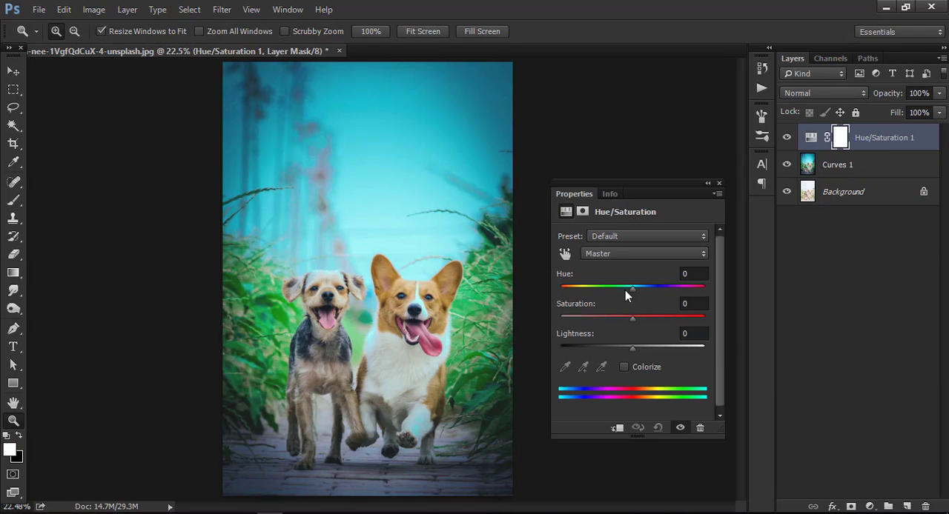
drag(633, 286, 633, 348)
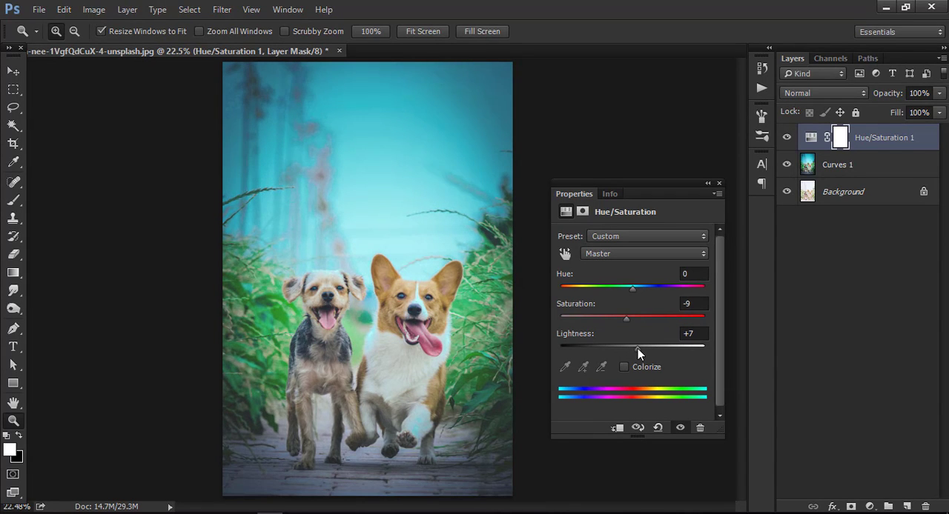
click(719, 183)
drag(871, 142, 924, 507)
Step: Add a Levels adjustment layer with the black input level at 16 and merge it into the graded layer
click(871, 507)
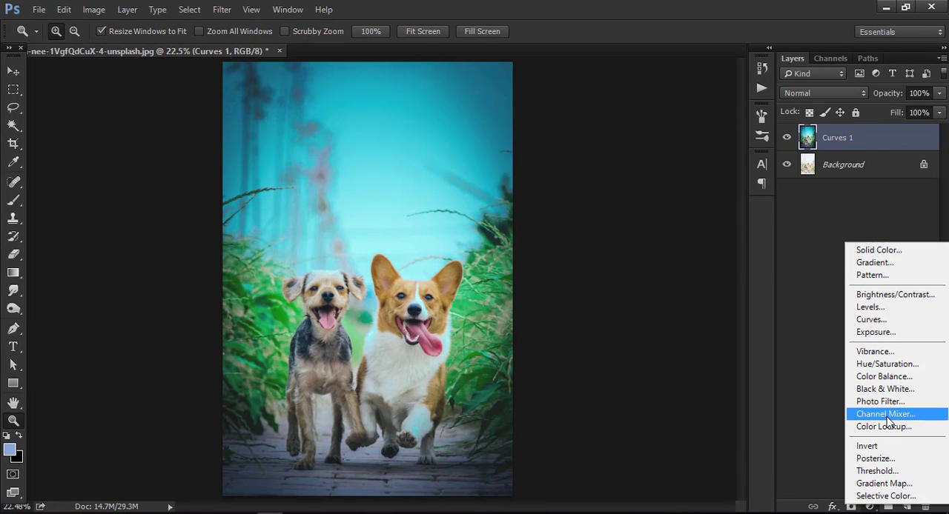
click(890, 310)
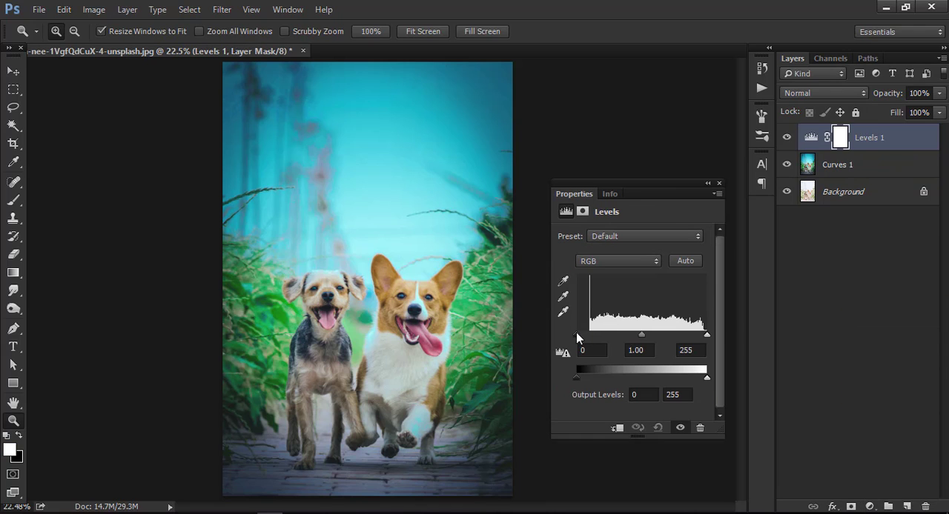
drag(576, 334, 585, 334)
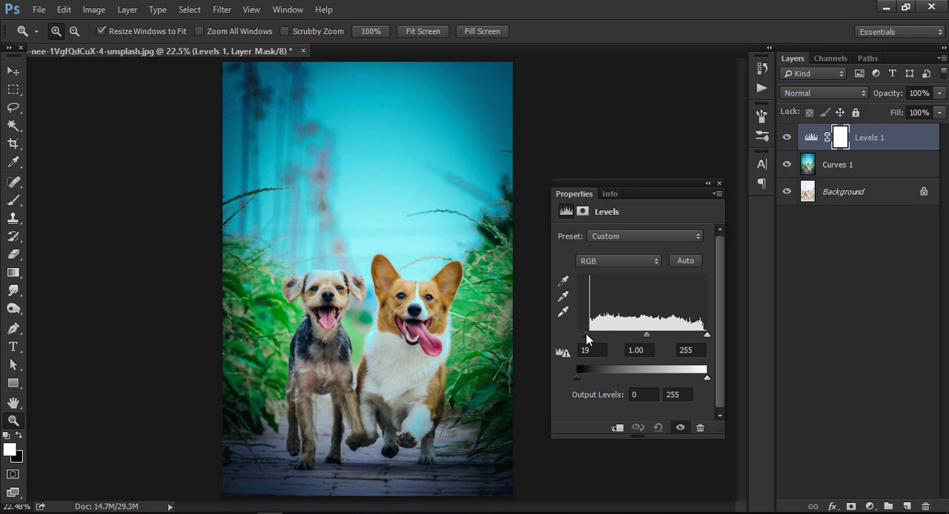
click(718, 184)
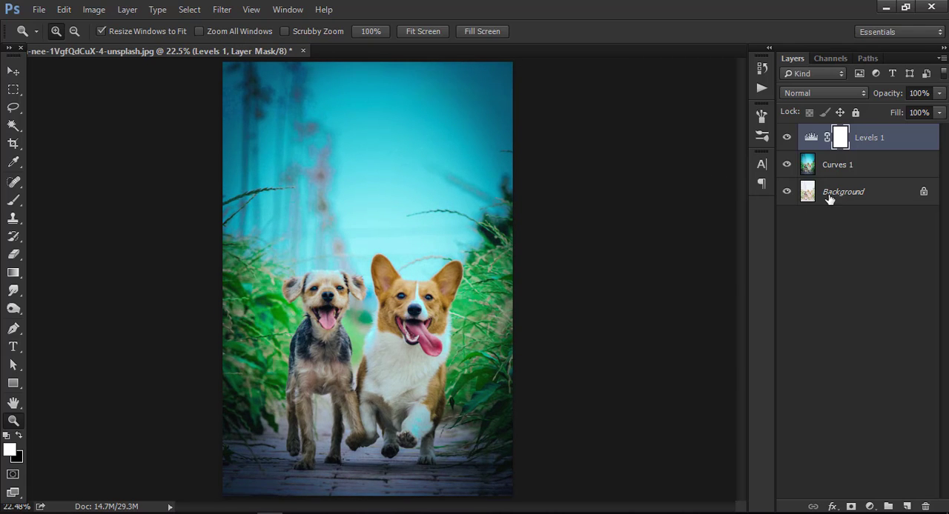
right_click(868, 143)
click(741, 410)
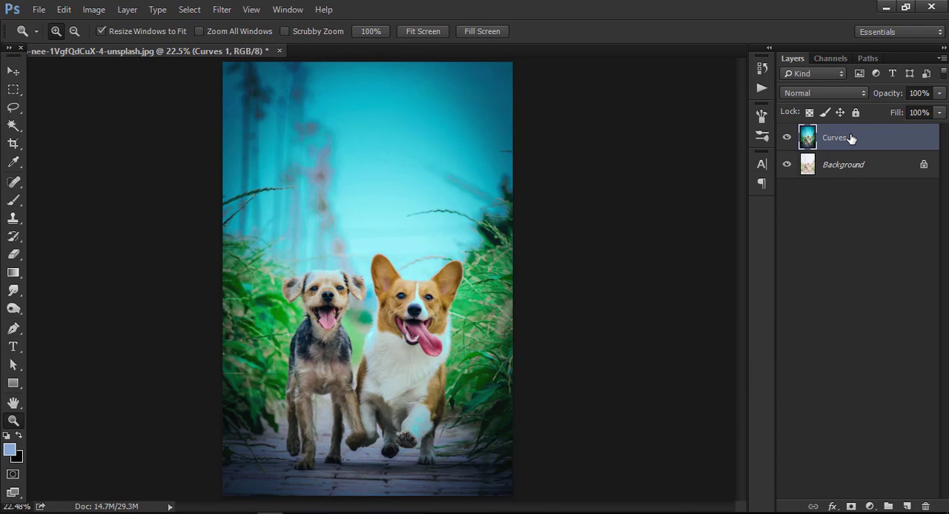
Step: Compare the graded layer with the original photo by hiding and showing it
click(787, 141)
click(788, 141)
click(788, 141)
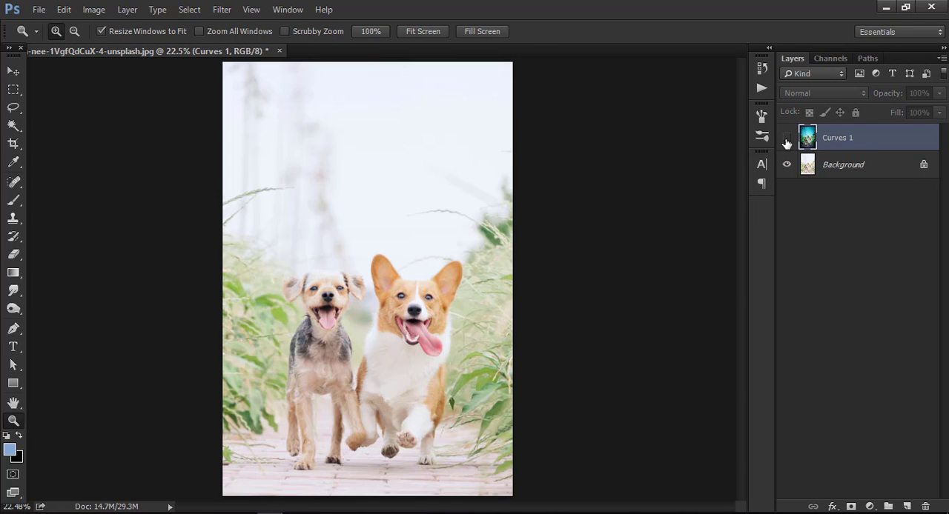
click(788, 141)
click(788, 141)
click(787, 141)
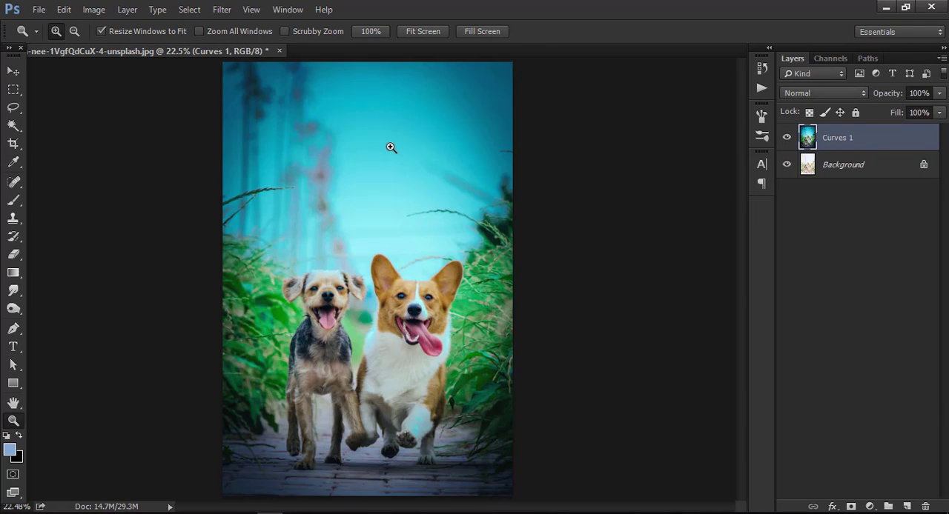
right_click(390, 147)
click(426, 156)
Step: Apply Camera Raw noise reduction with Luminance 55 to the graded layer
click(221, 9)
click(250, 91)
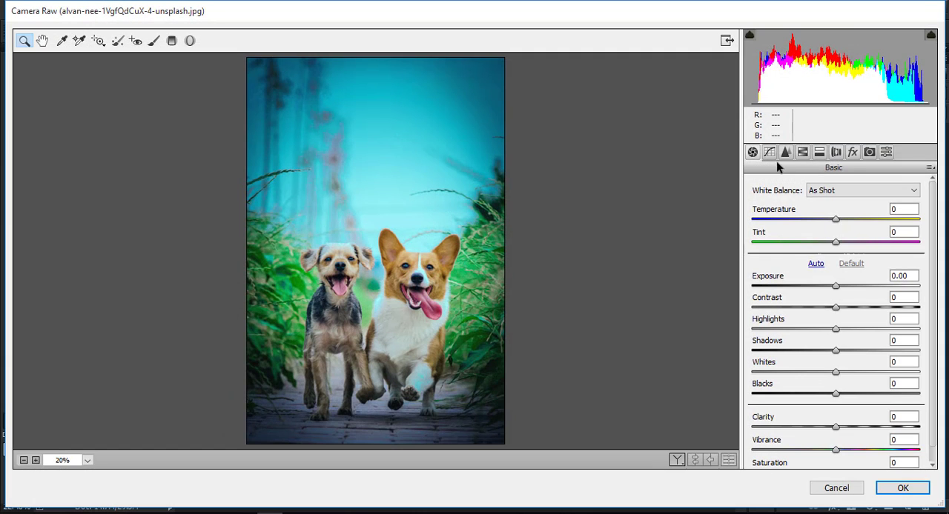
click(785, 153)
click(827, 325)
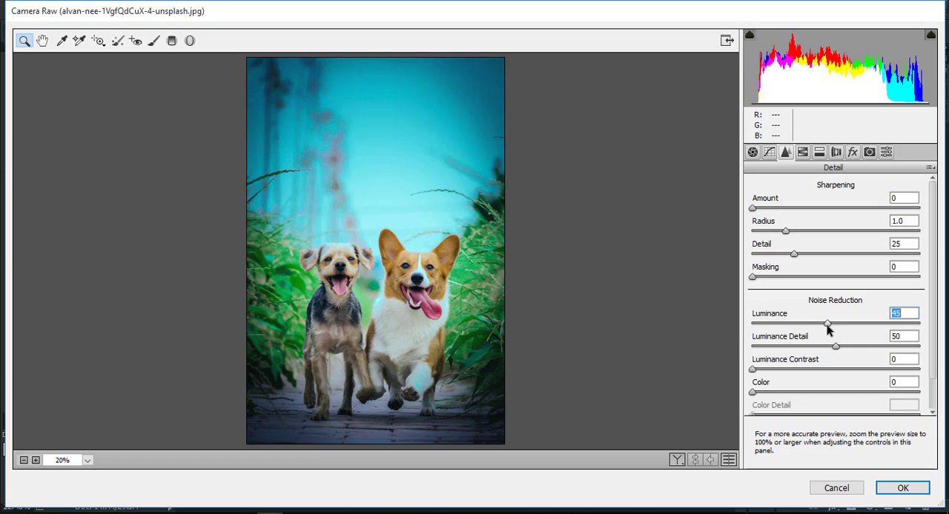
click(903, 489)
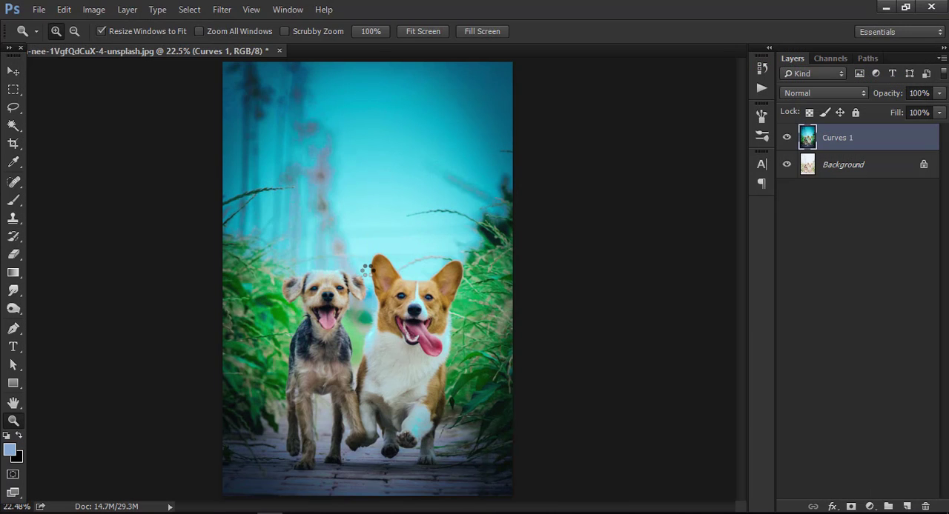
Step: Examine the smoothed dogs up close and compare the graded layer with the original photo
click(398, 345)
right_click(382, 300)
click(408, 322)
right_click(391, 277)
click(415, 284)
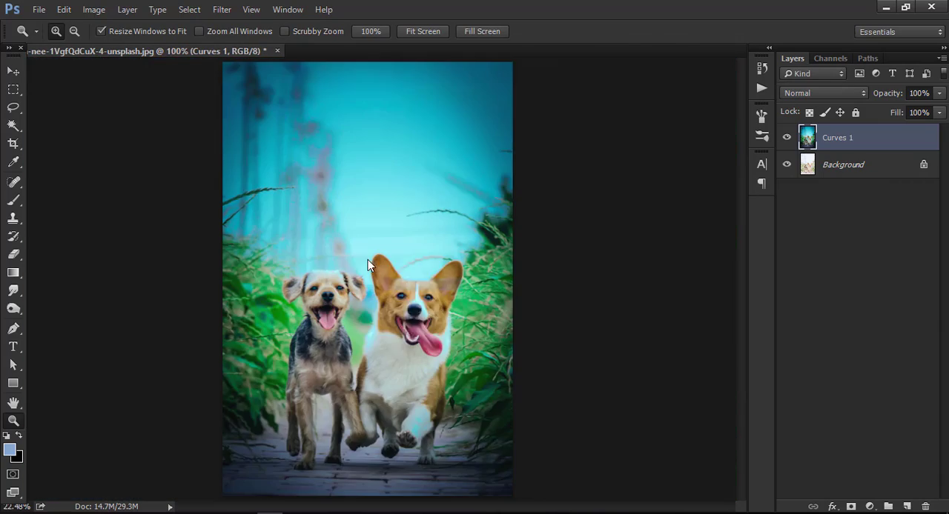
right_click(368, 260)
click(396, 277)
right_click(510, 239)
click(519, 248)
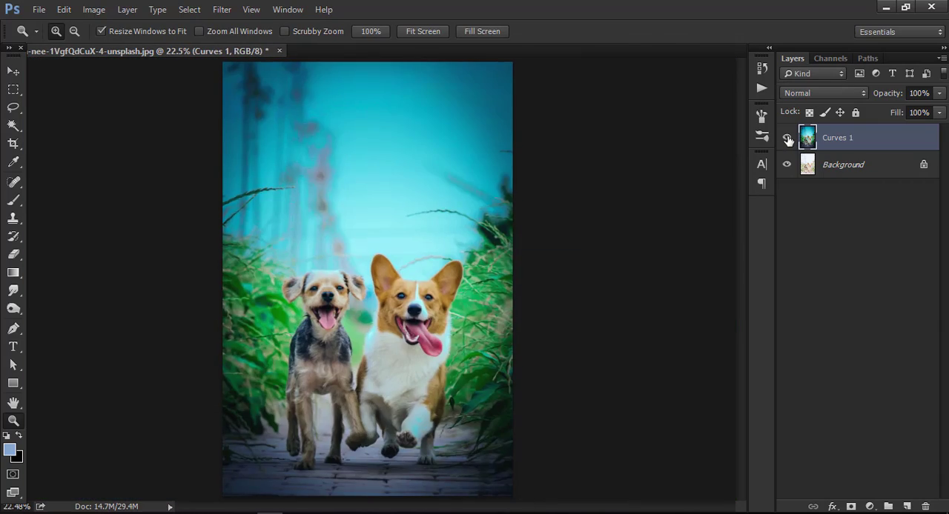
click(786, 137)
click(786, 137)
click(786, 138)
click(787, 137)
Step: Use the Camera Raw Filter to set the Blues saturation to -43 and shift the Blues hue toward aqua
click(221, 9)
click(265, 91)
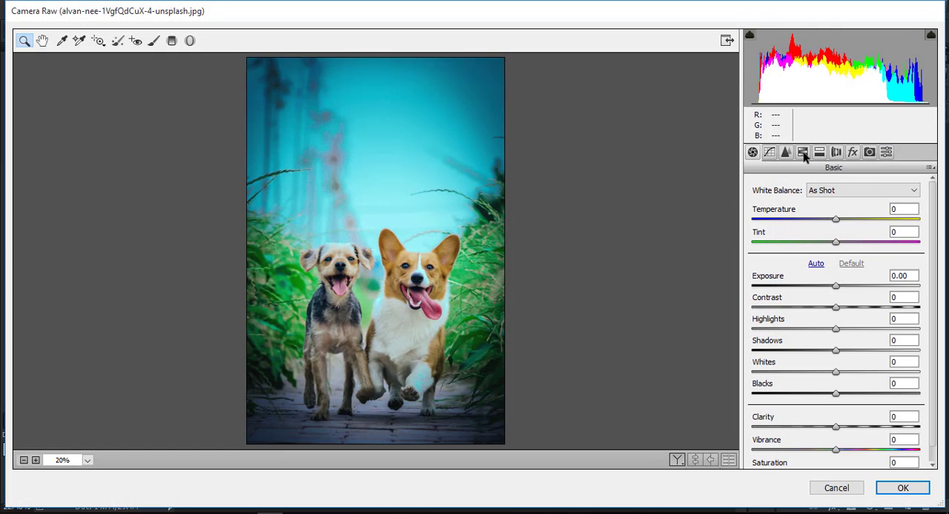
click(803, 152)
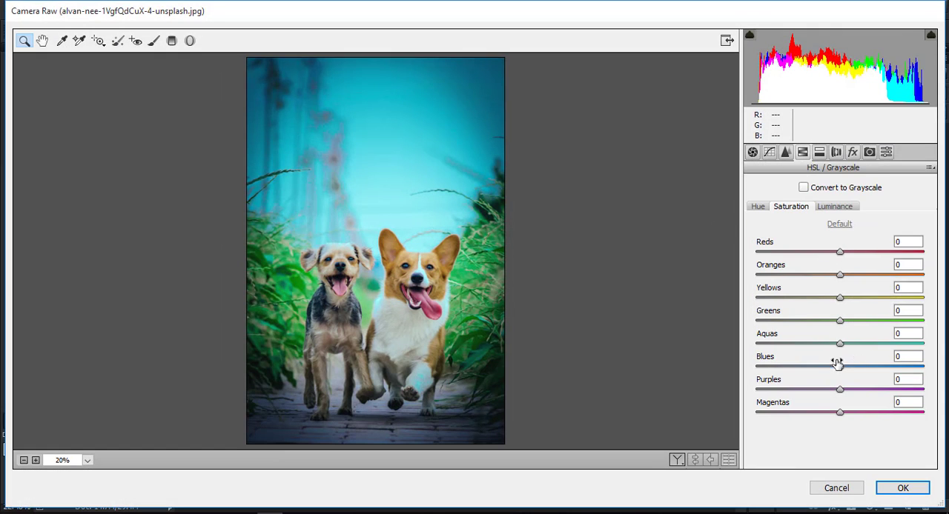
drag(821, 367, 803, 367)
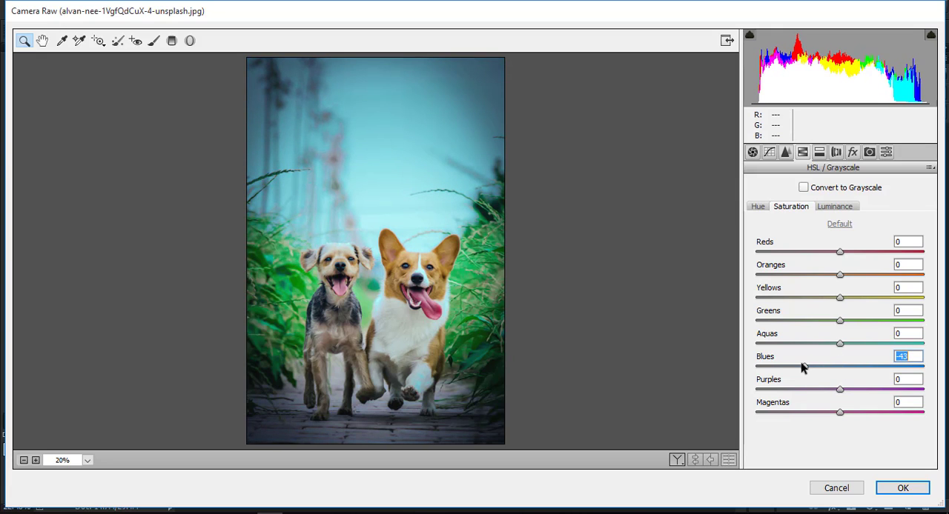
click(758, 206)
drag(835, 370, 808, 367)
click(901, 488)
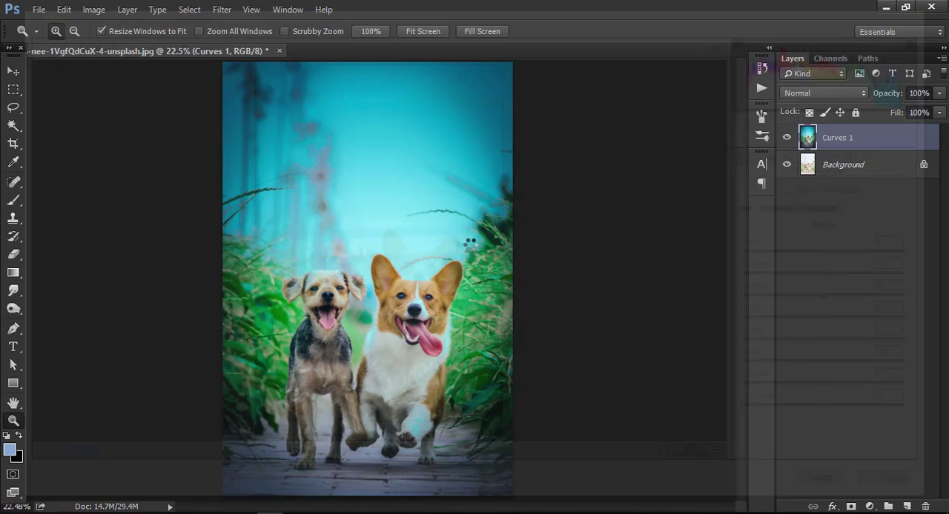
Step: Bring the grass from abir green.png into the dog photo as a new layer and fit it across the lower part
right_click(423, 267)
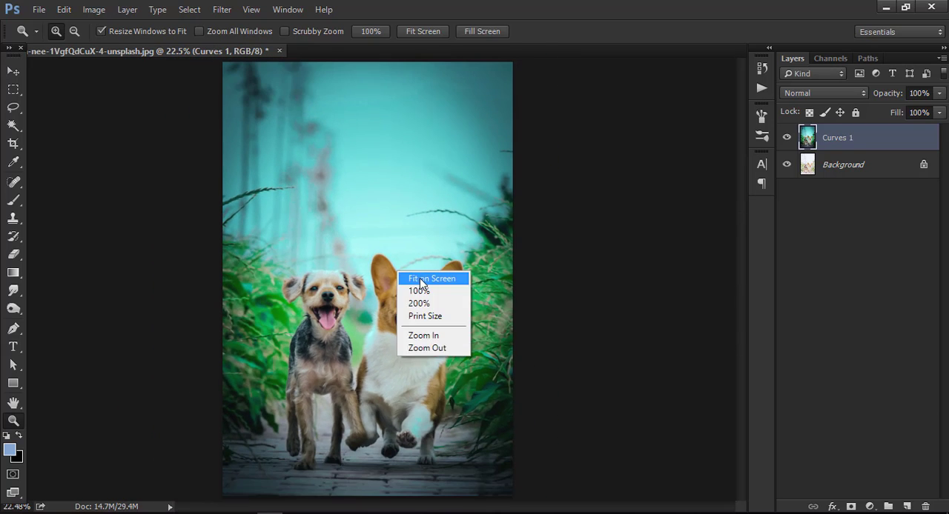
click(420, 280)
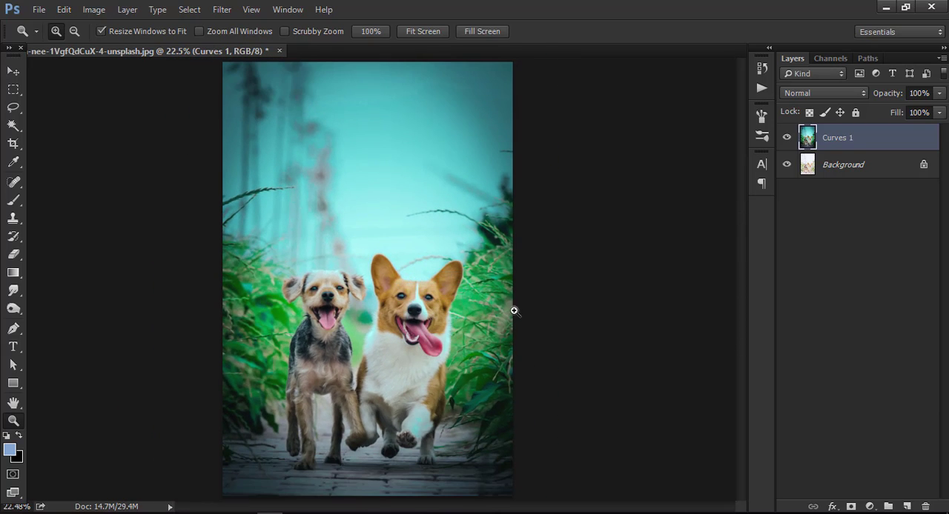
right_click(348, 265)
click(369, 276)
right_click(350, 267)
click(370, 275)
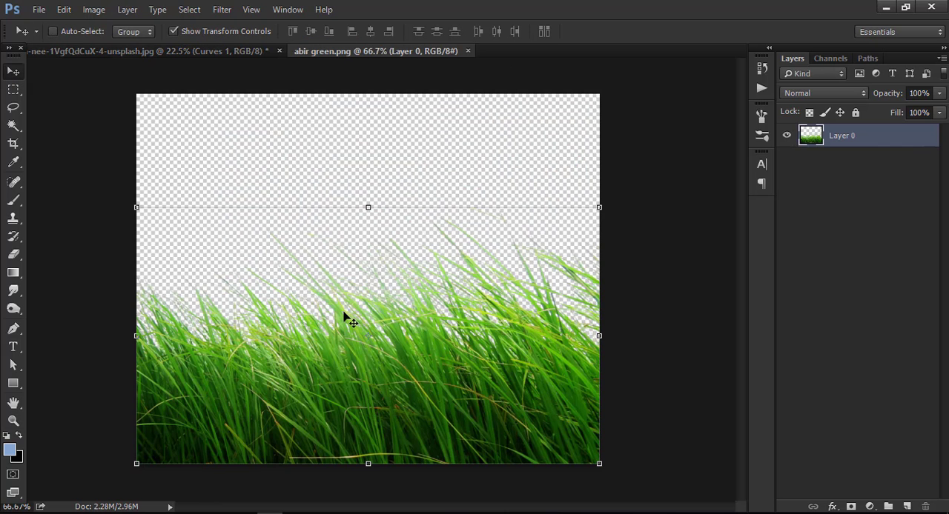
drag(345, 318, 340, 361)
drag(334, 400, 403, 482)
drag(420, 417, 611, 311)
click(675, 31)
Step: Apply a 270.7-pixel Gaussian Blur to the grass layer and reposition the green haze over the bottom of the photo
click(222, 9)
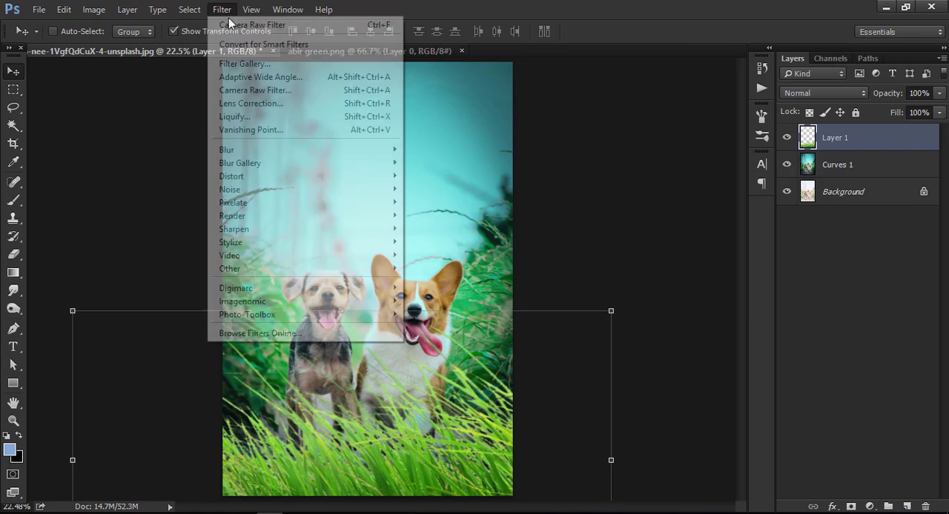
mouse_move(250, 150)
click(438, 202)
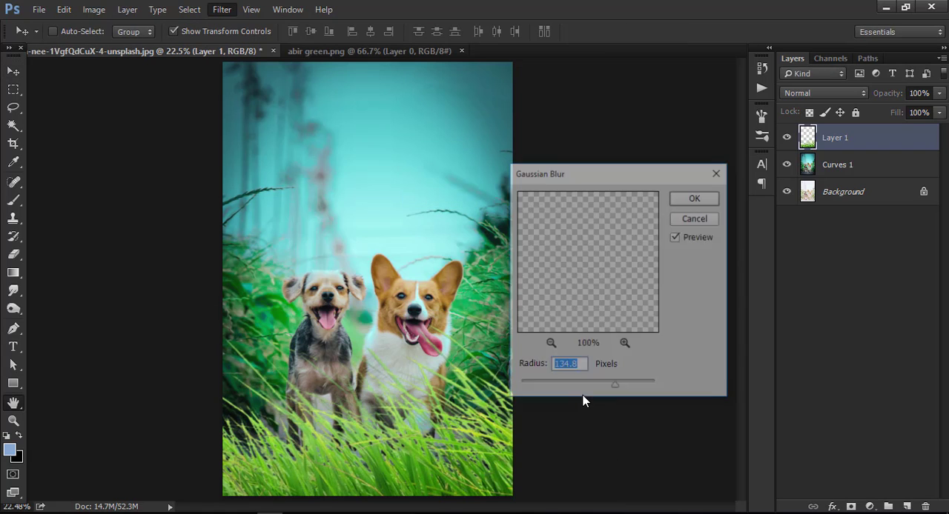
drag(585, 384, 636, 391)
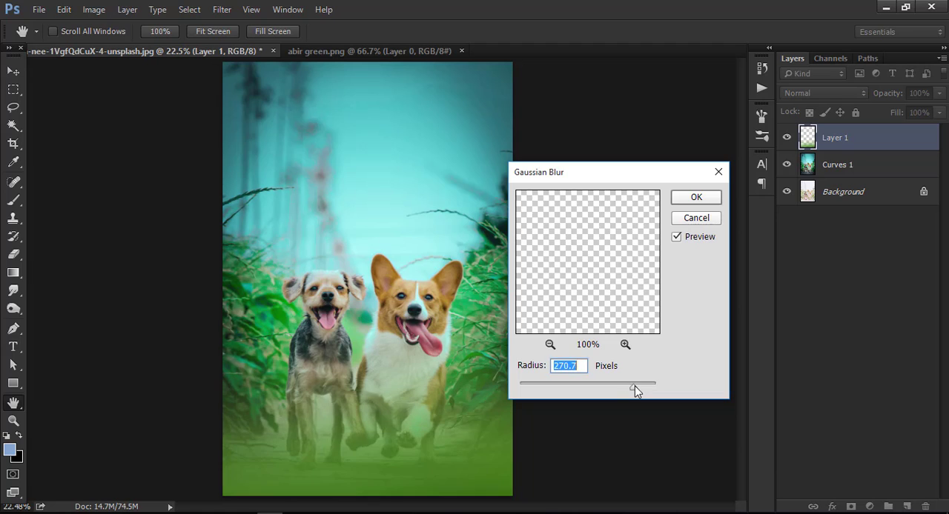
click(712, 199)
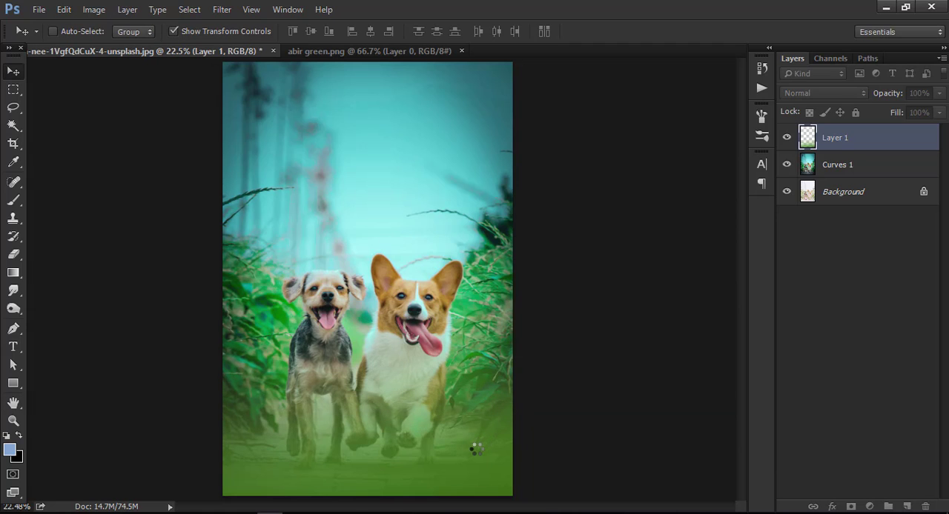
mouse_move(470, 449)
mouse_down()
mouse_move(472, 431)
mouse_move(471, 446)
mouse_up()
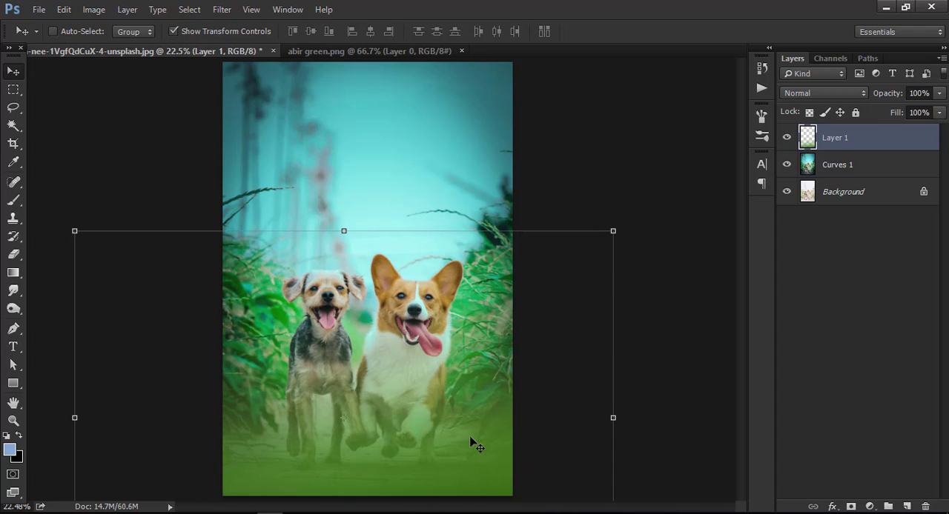
Step: Crop the document to its existing canvas bounds with Delete Cropped Pixels enabled to trim the oversized grass layer
click(13, 145)
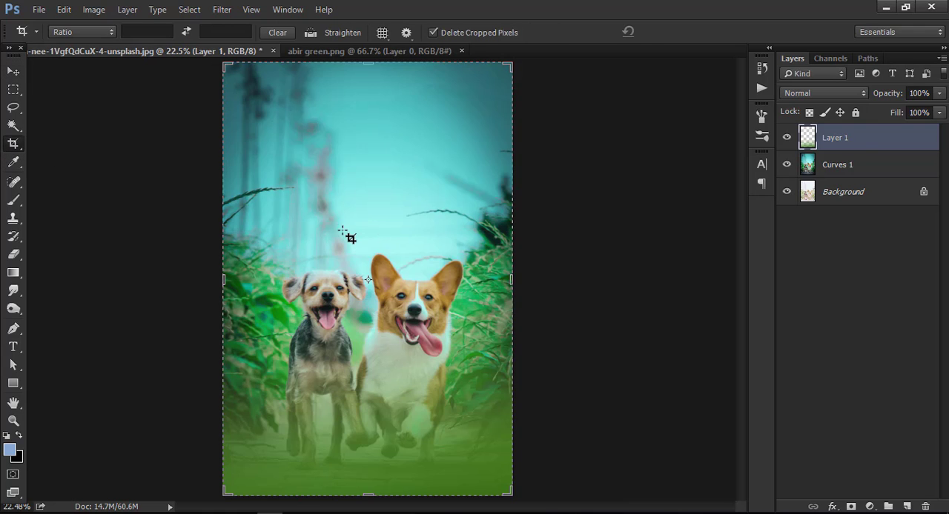
click(346, 234)
click(675, 33)
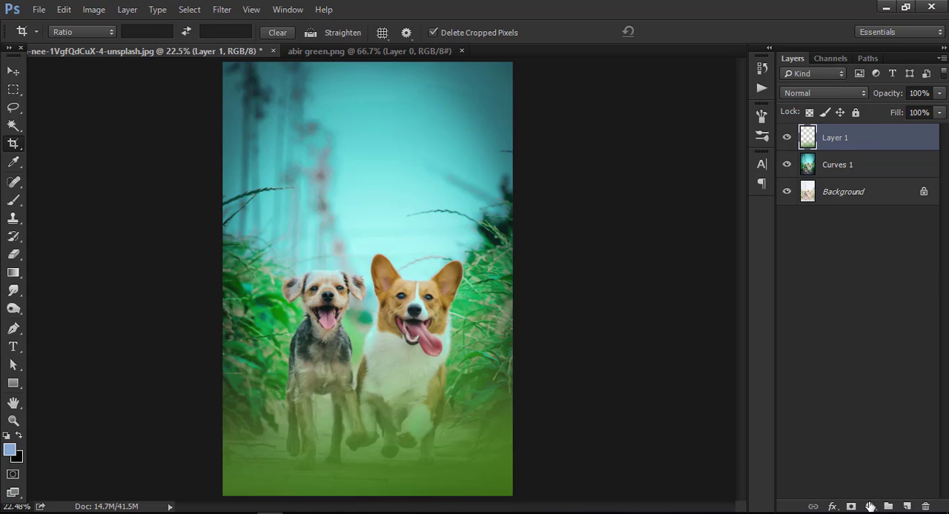
Step: Add a Curves adjustment clipped to the blurred grass layer and darken its RGB curve with input 166, output 103
click(869, 507)
click(868, 316)
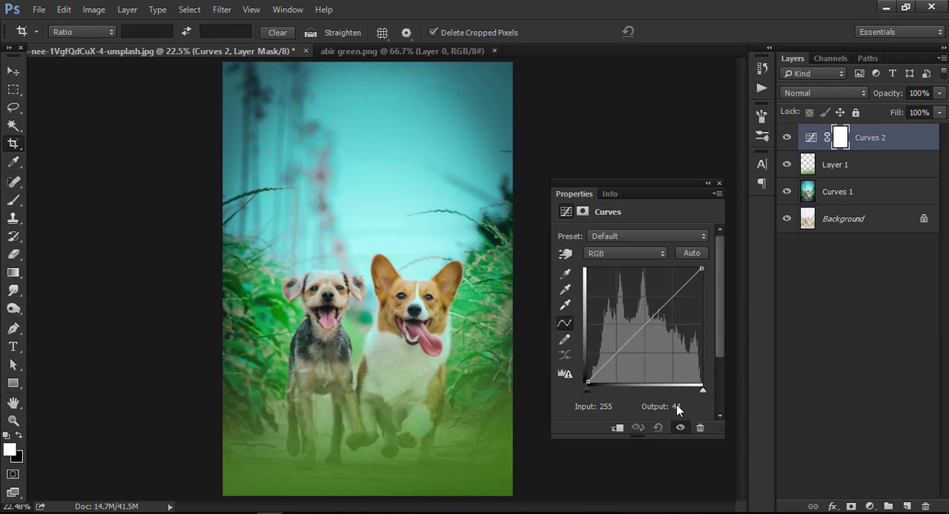
click(617, 429)
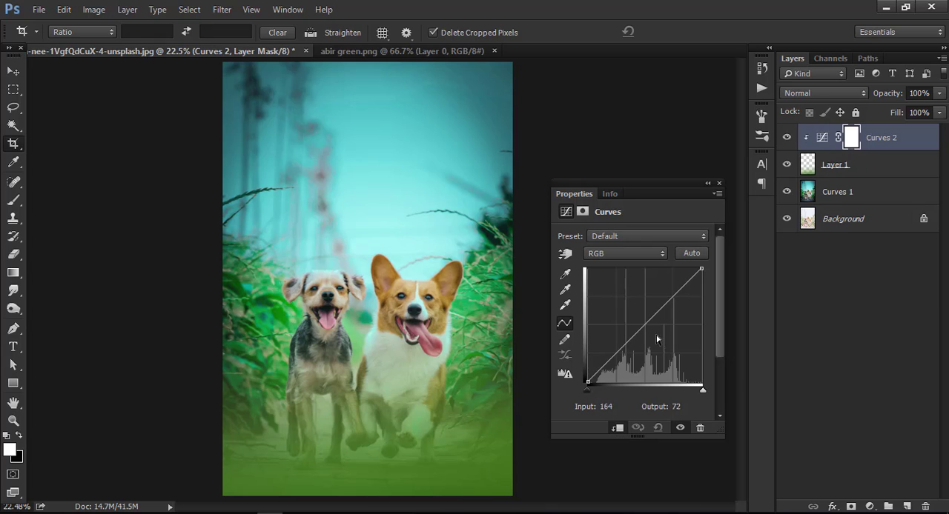
drag(649, 321, 662, 337)
Step: Lower the Red channel curve of the clipped Curves adjustment to output 107 at input 181
click(625, 254)
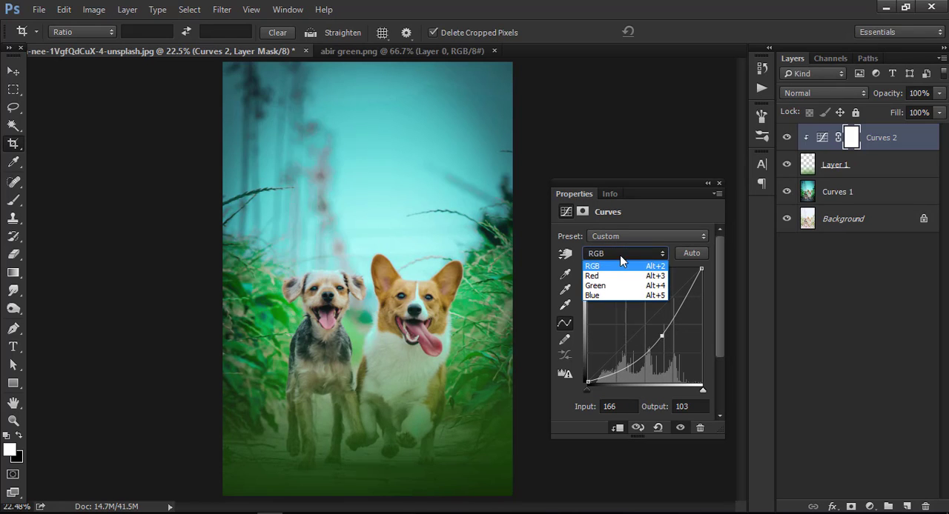
click(626, 275)
drag(643, 328, 666, 353)
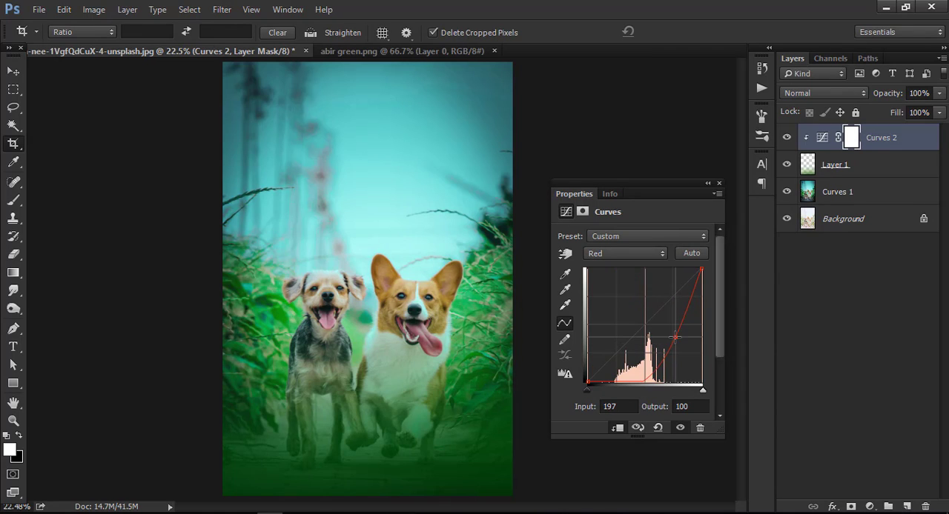
Step: Lower the Green channel curve of the clipped Curves adjustment to output 107 at input 194 and close its properties
click(625, 254)
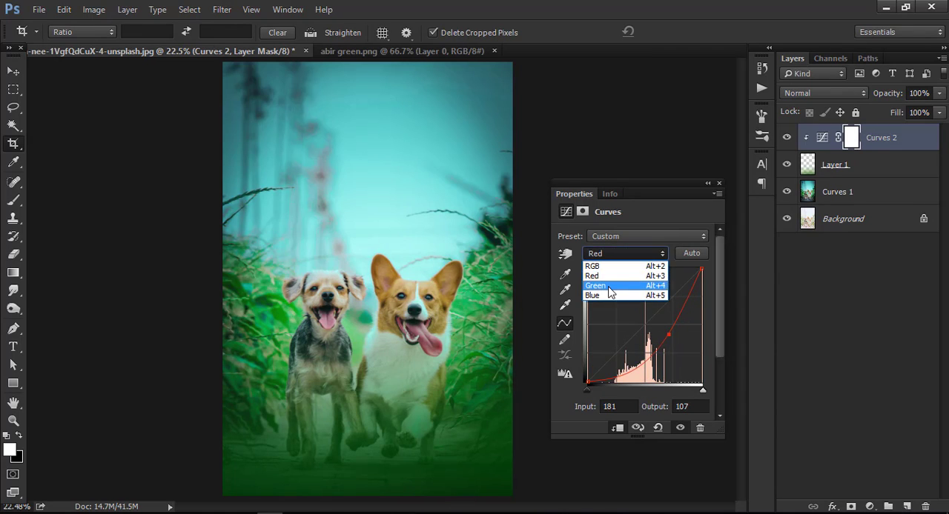
click(621, 282)
drag(645, 324, 674, 334)
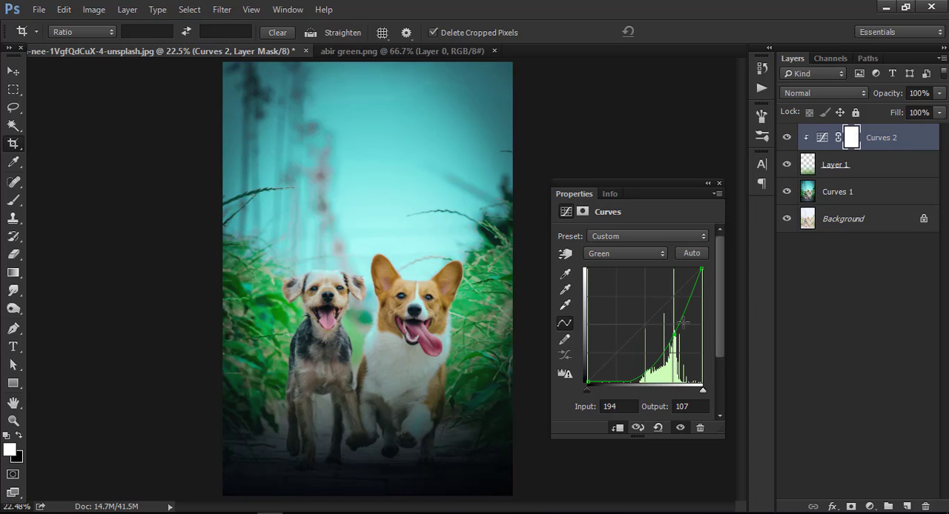
click(720, 182)
Step: Compare the foreground with and without the clipped Curves adjustment by toggling its visibility, leaving the adjustment shown
click(787, 138)
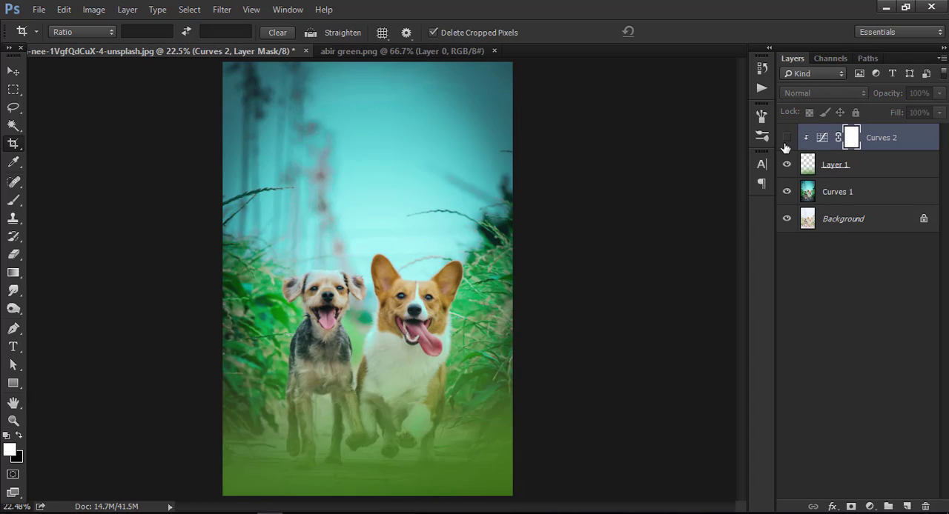
click(786, 138)
click(786, 138)
click(787, 138)
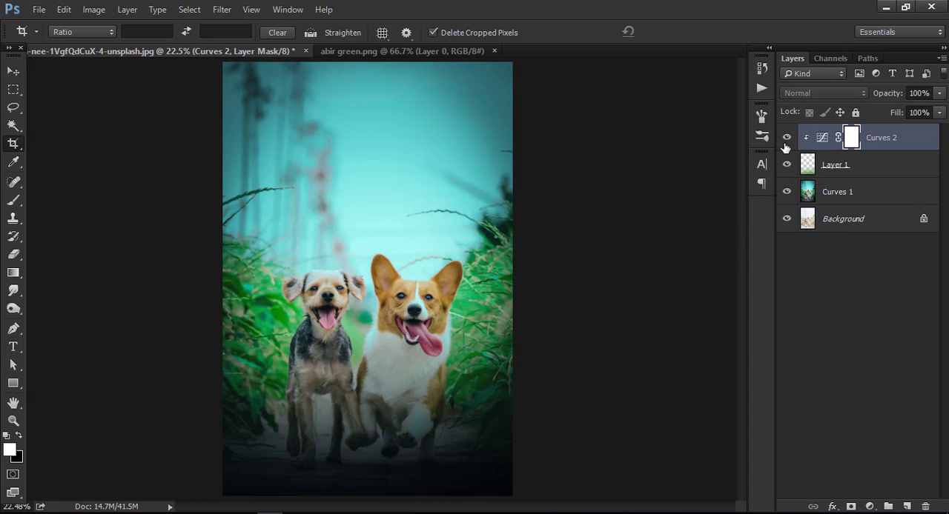
Step: Examine the dogs and the darkened foreground up close, and return to viewing the whole photo fitted on screen
click(14, 421)
click(371, 441)
right_click(397, 414)
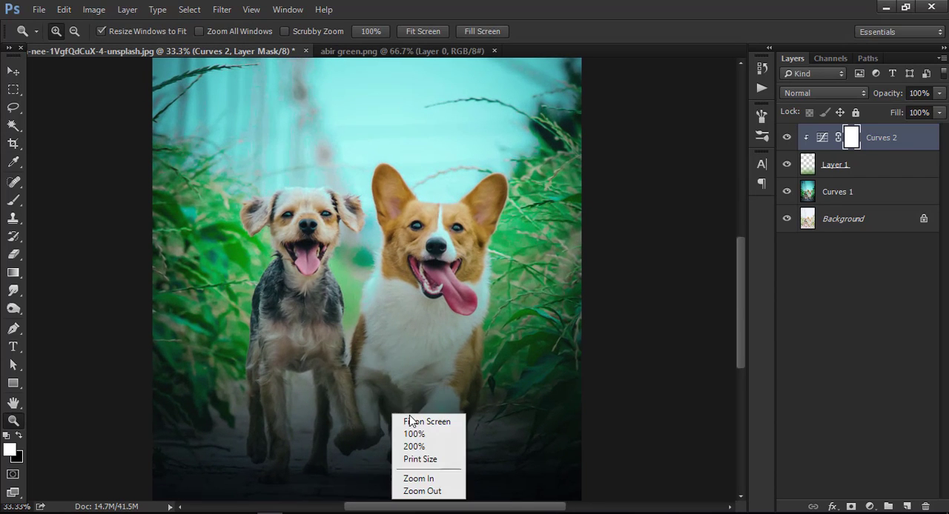
click(411, 422)
scroll(419, 380, down, 3)
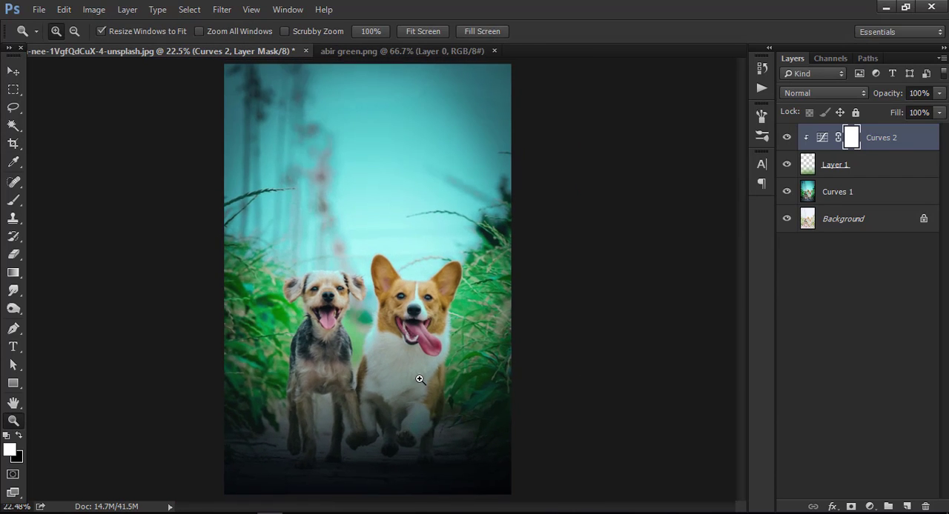
scroll(420, 380, up, 3)
right_click(383, 297)
click(402, 305)
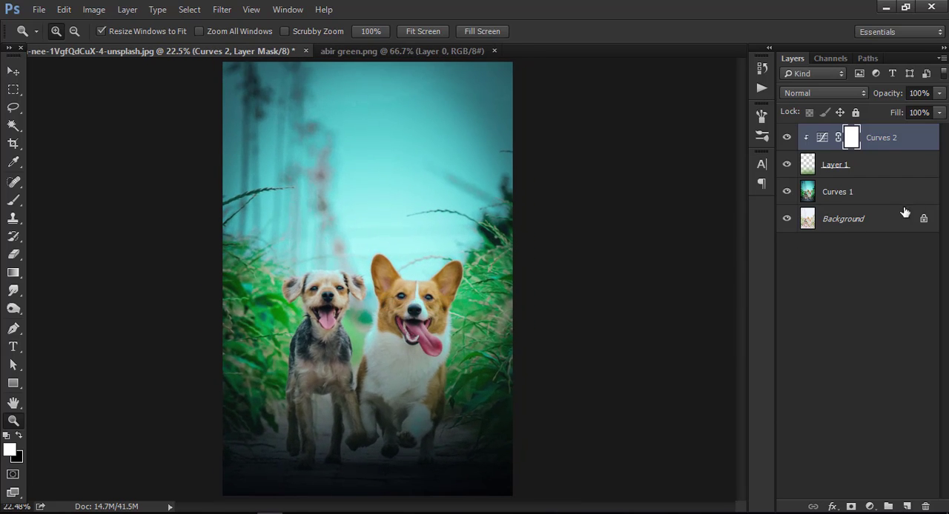
Step: Select the blurred grass layer together with its clipped Curves adjustment
shift+click(876, 168)
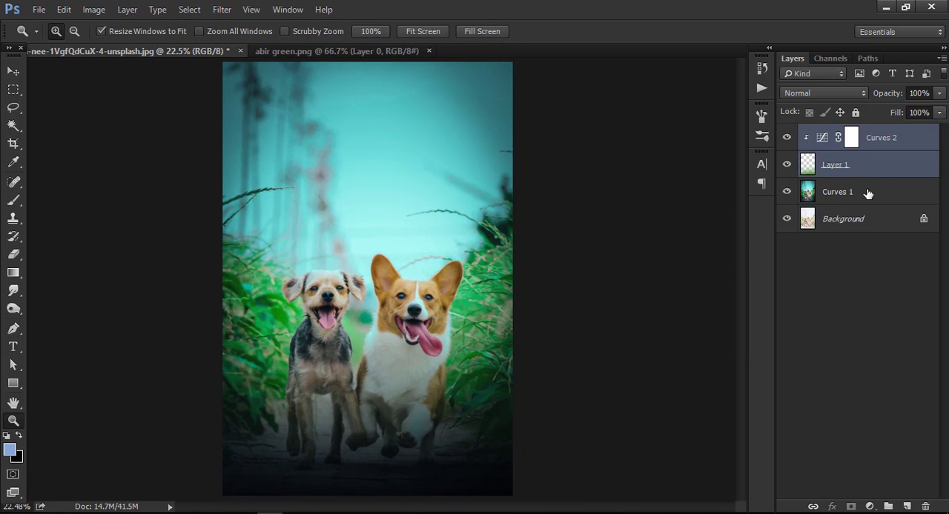